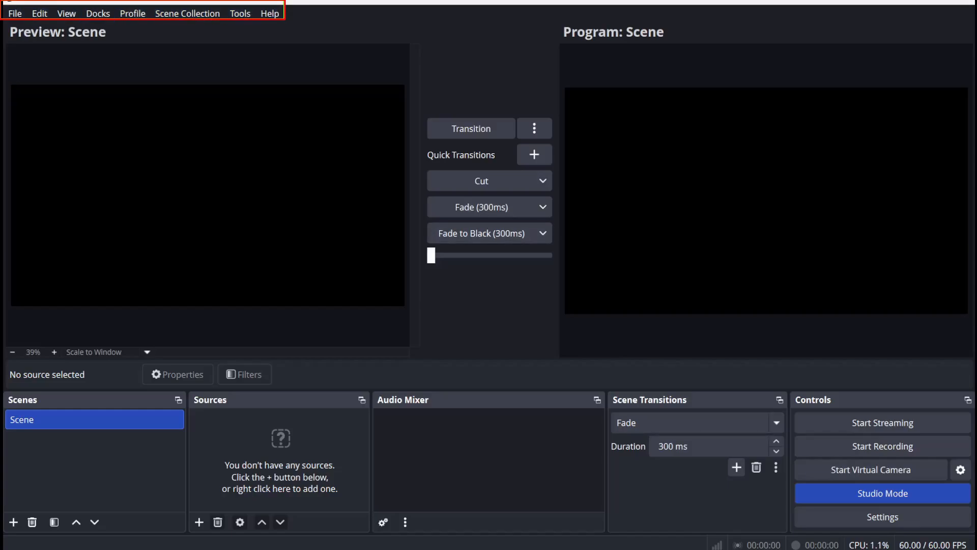
# Turn Studio Mode off and back on
pyautogui.click(816, 494)
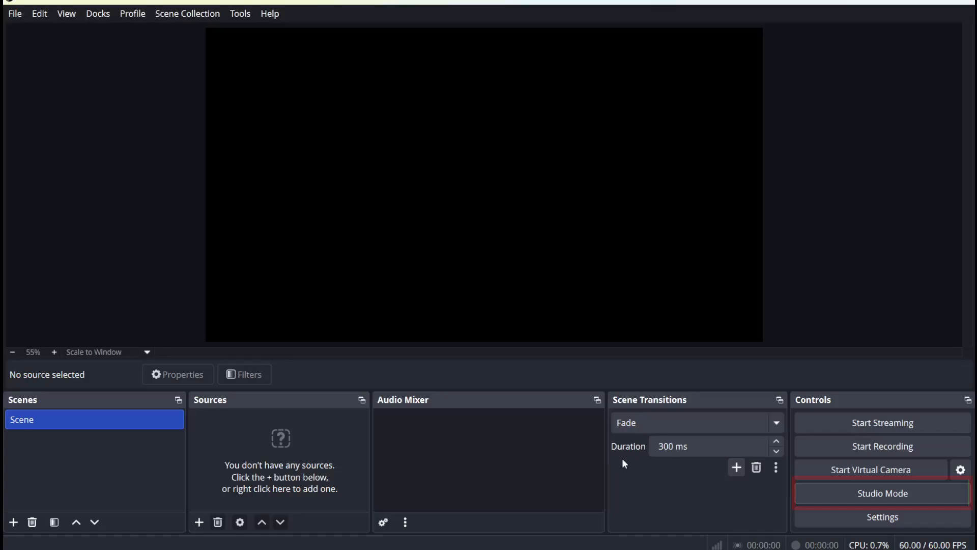
pyautogui.click(867, 493)
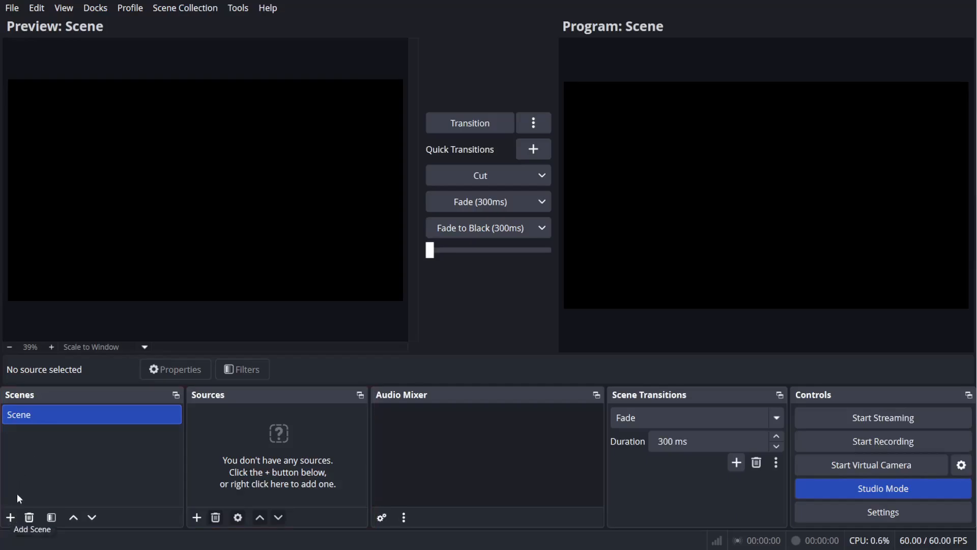
# Add a new scene with the suggested name Scene 2
pyautogui.rightClick(29, 466)
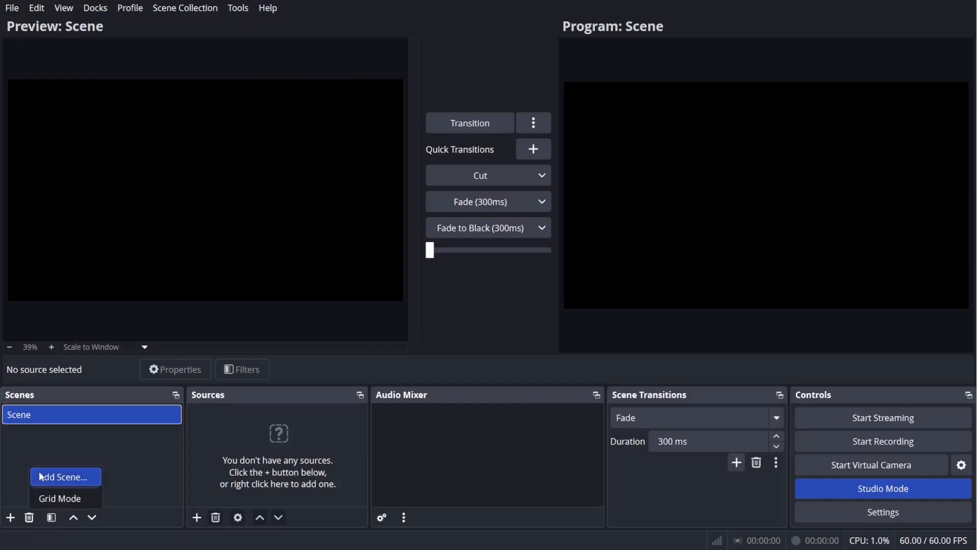
pyautogui.click(42, 476)
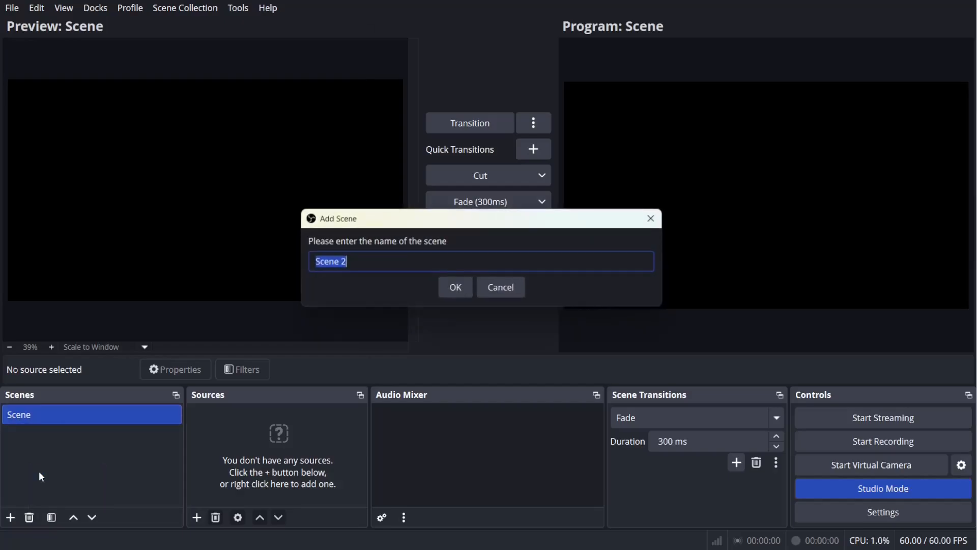
pyautogui.click(452, 295)
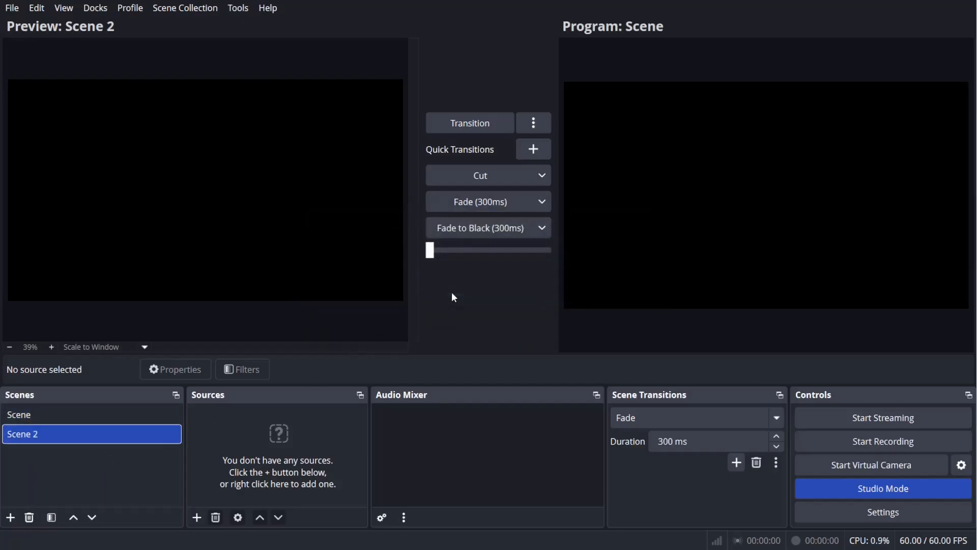
# Add a new Image source to Scene 2 using the file 1Opening Program BG.jpg
pyautogui.click(196, 516)
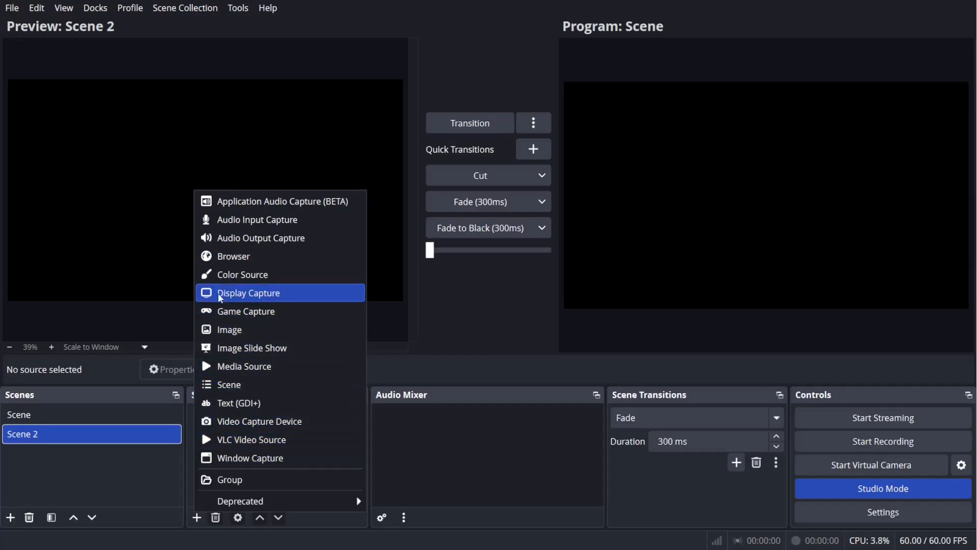
pyautogui.click(226, 332)
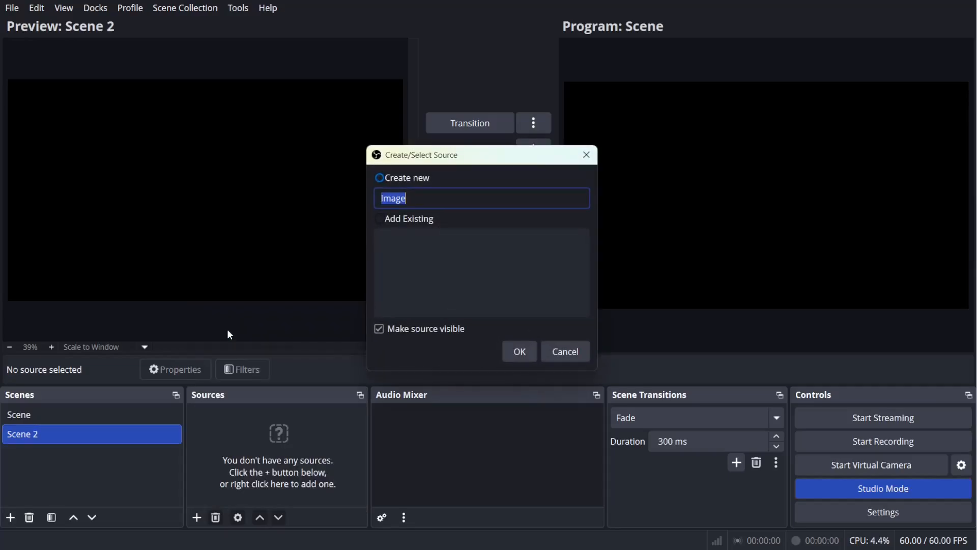
pyautogui.click(521, 352)
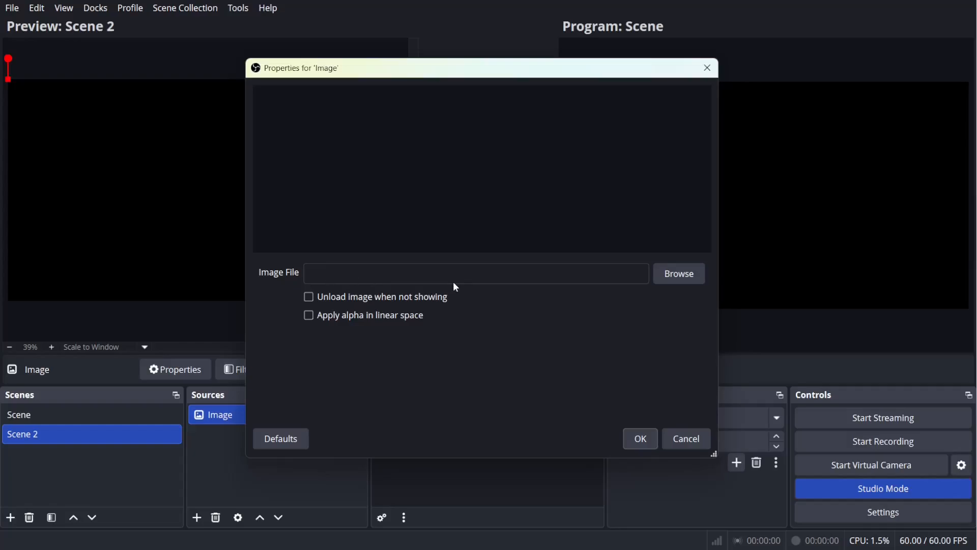
pyautogui.click(683, 275)
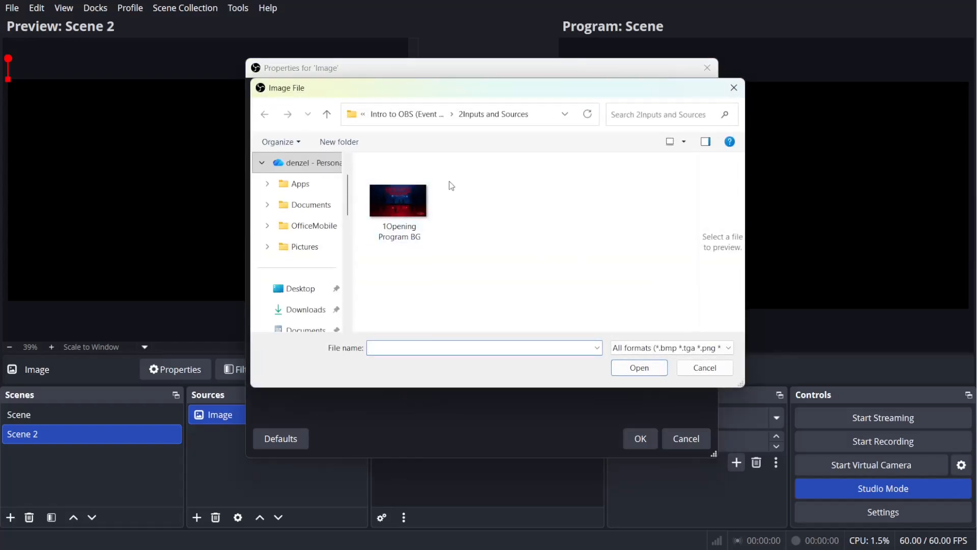
pyautogui.doubleClick(399, 200)
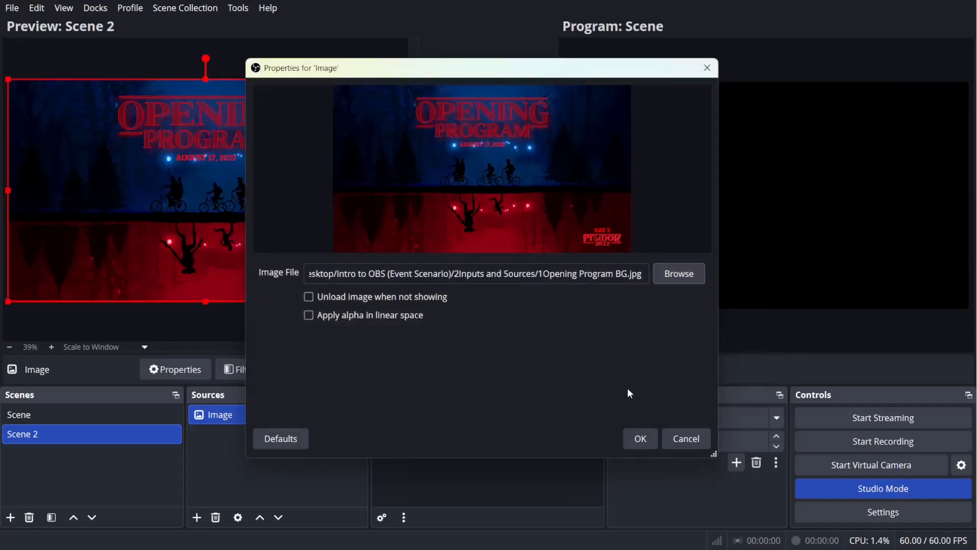
pyautogui.click(634, 441)
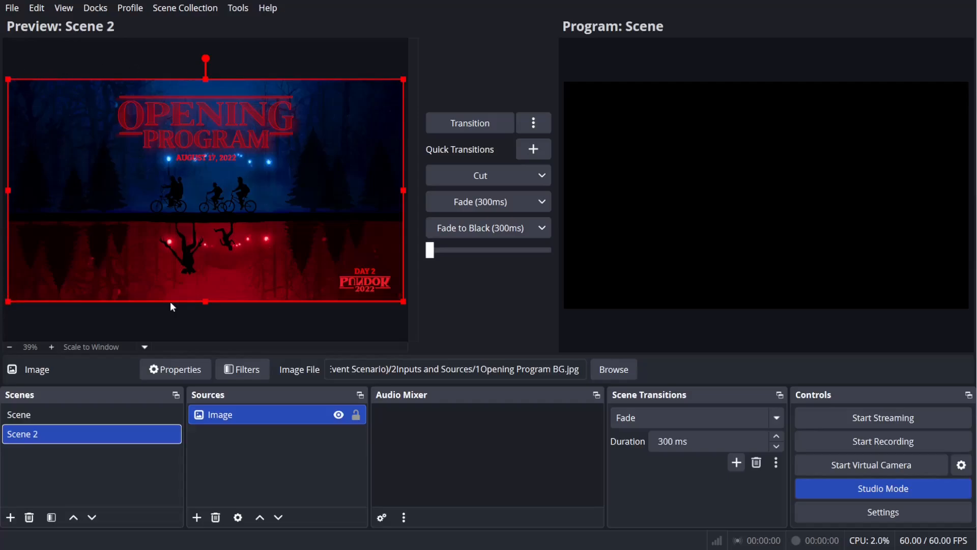
# Add another scene named Video
pyautogui.rightClick(86, 466)
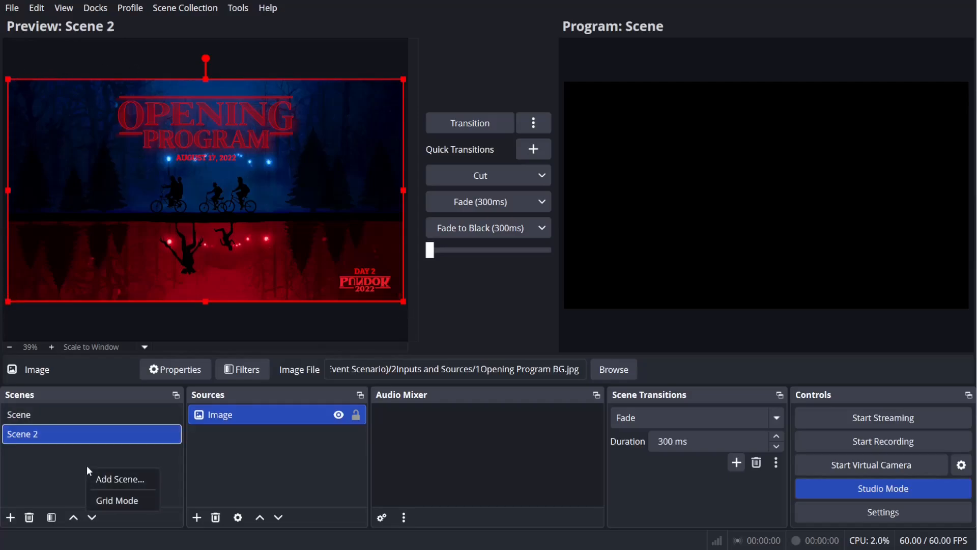
pyautogui.click(98, 481)
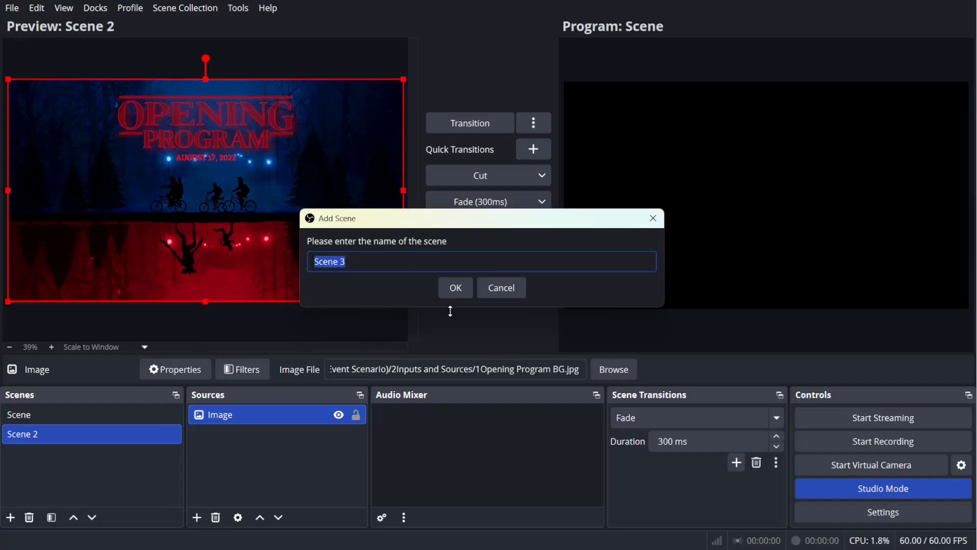
pyautogui.write('Video')
pyautogui.click(455, 287)
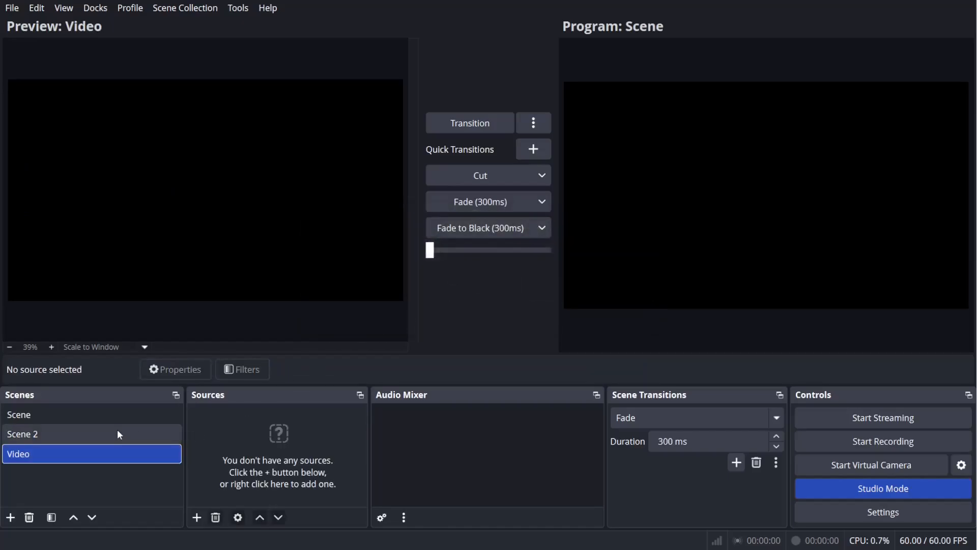
# Add a new Media Source to the Video scene using the local file Minecraft Java_06-15-2025_3-35-13-198.mp4
pyautogui.click(117, 429)
pyautogui.click(119, 454)
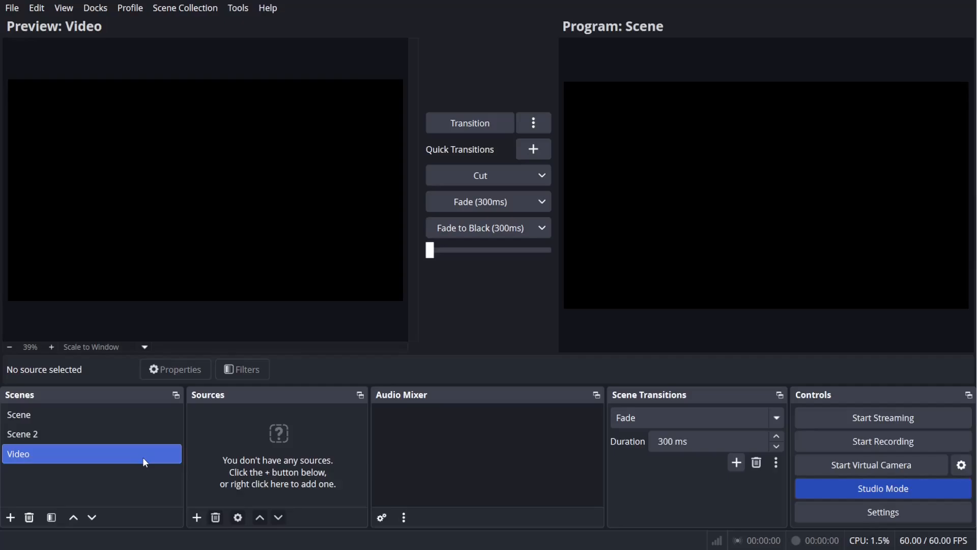
pyautogui.rightClick(229, 446)
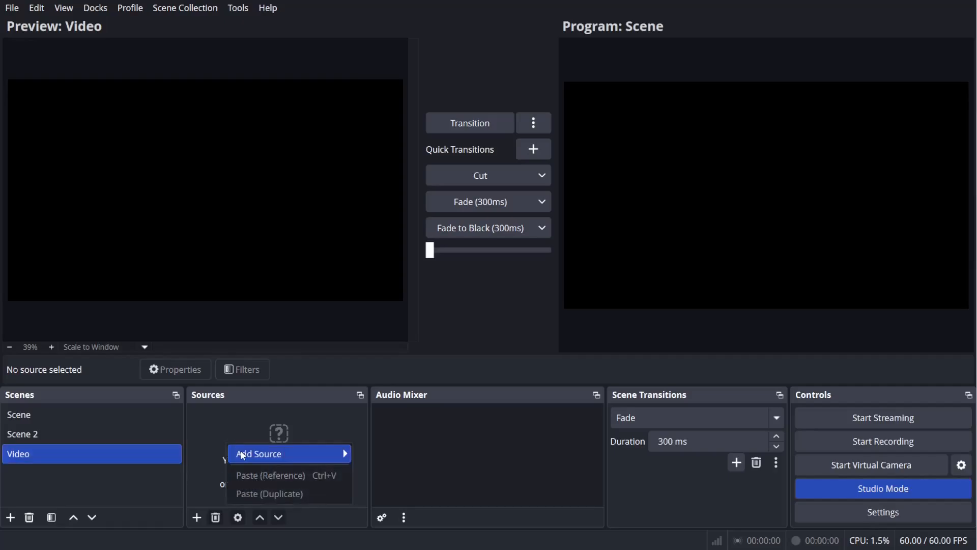
pyautogui.moveTo(322, 462)
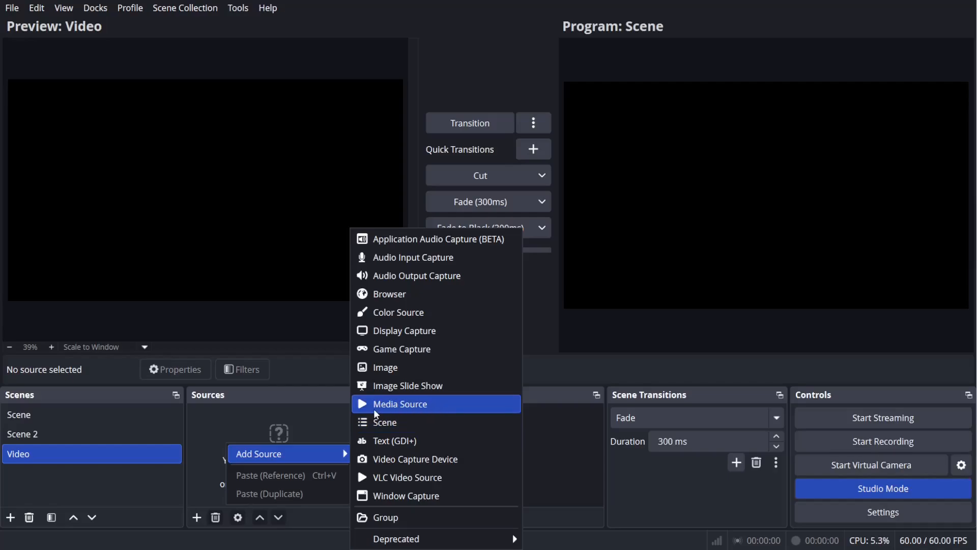
pyautogui.click(375, 408)
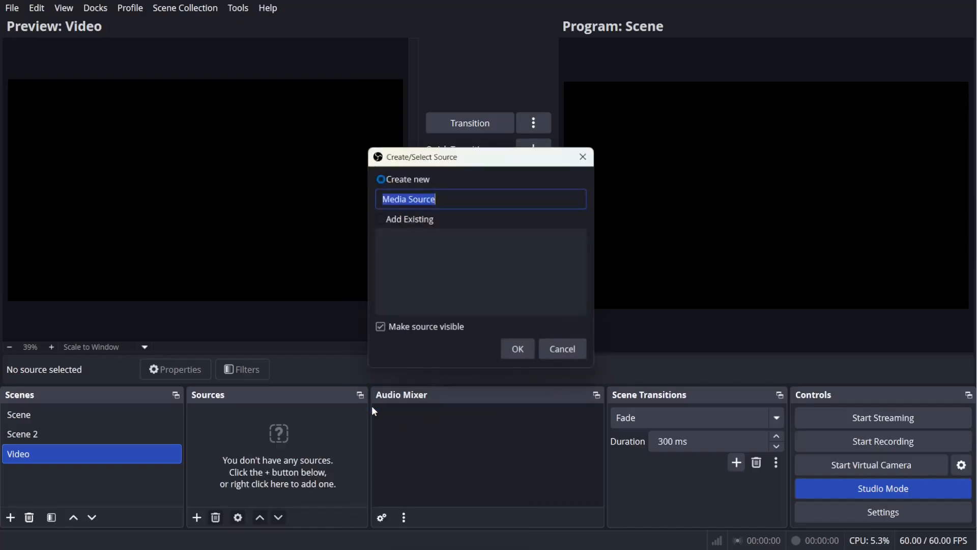
pyautogui.click(519, 353)
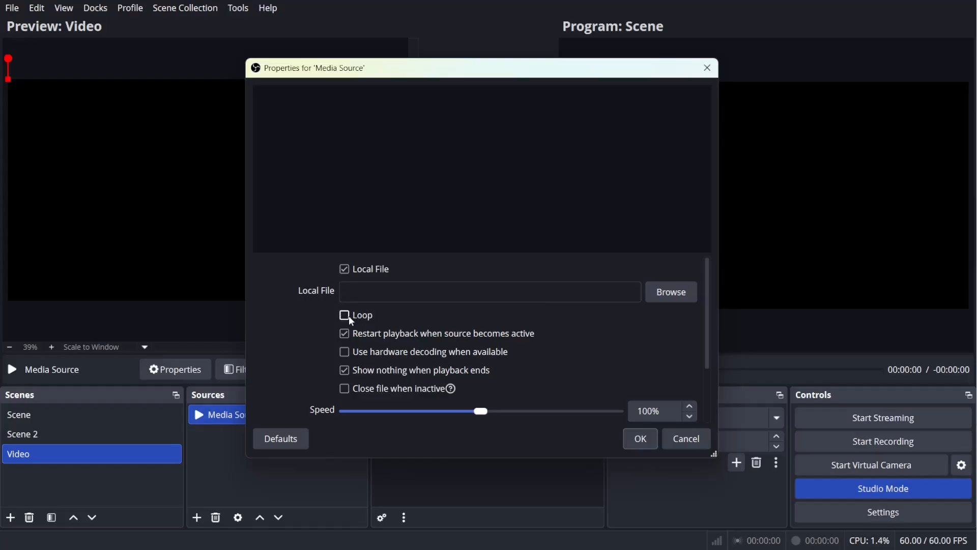
pyautogui.click(670, 291)
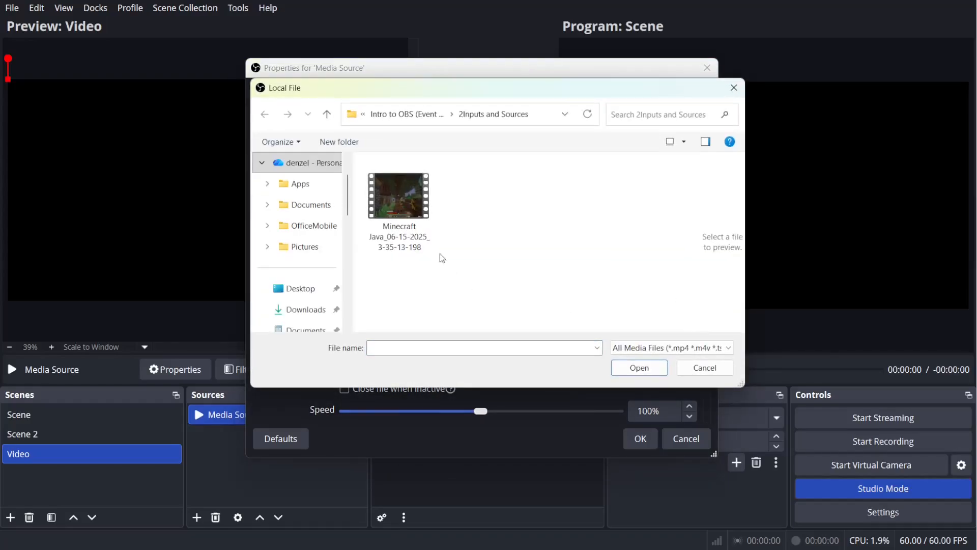
pyautogui.doubleClick(405, 205)
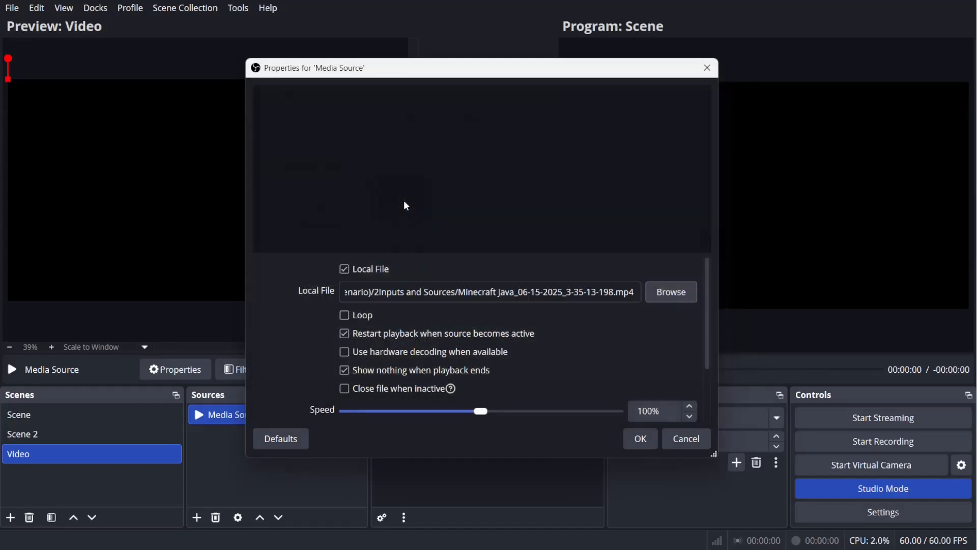
pyautogui.click(633, 441)
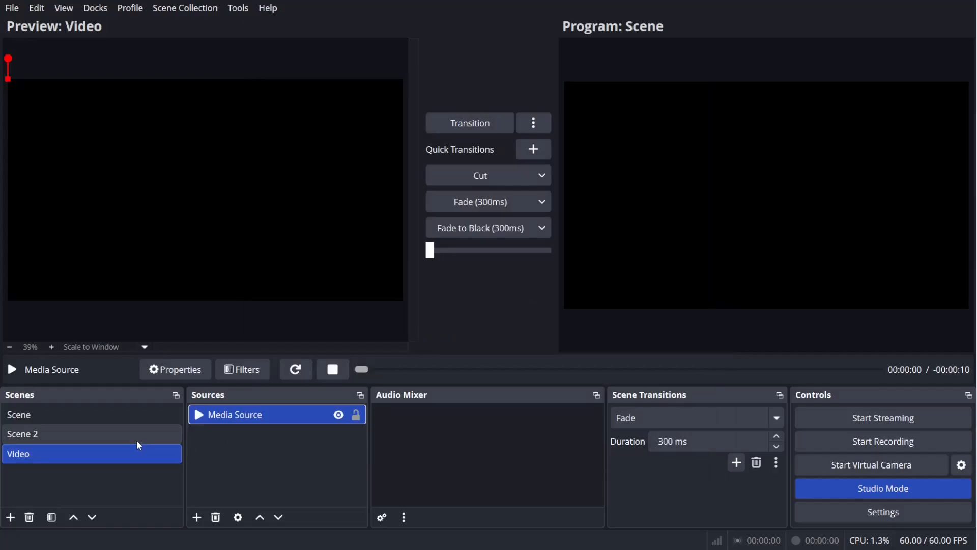
# Send Scene 2 to the program output and load the Video scene in the preview
pyautogui.click(168, 440)
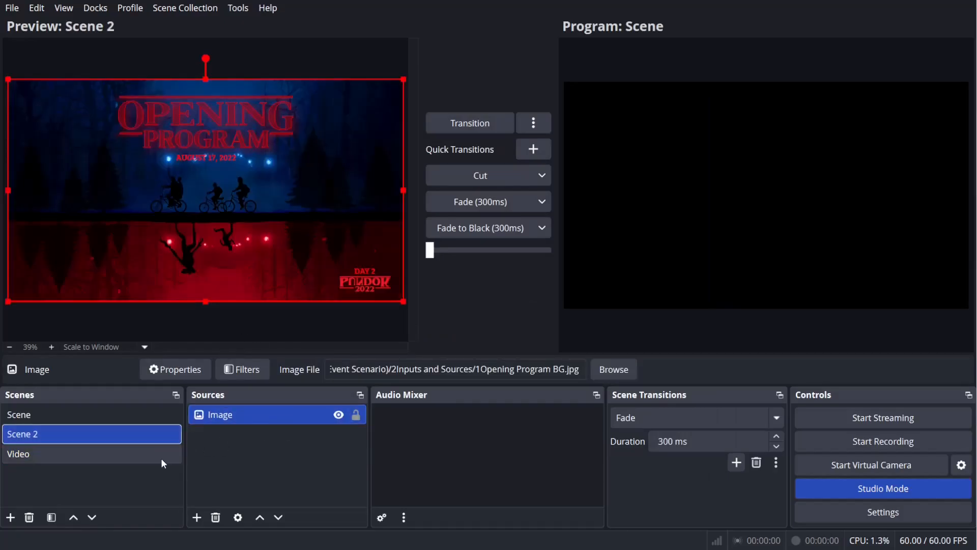
pyautogui.click(161, 459)
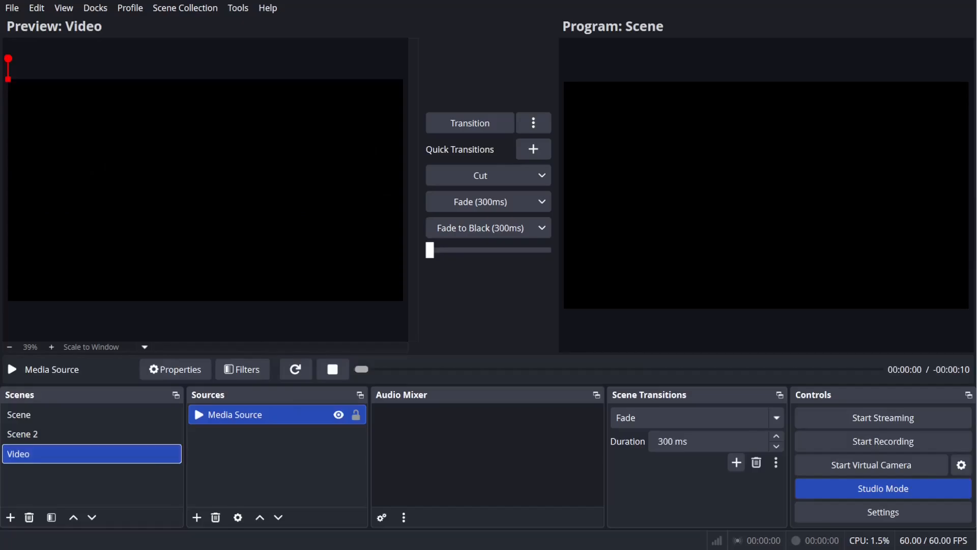
pyautogui.doubleClick(75, 433)
pyautogui.click(69, 450)
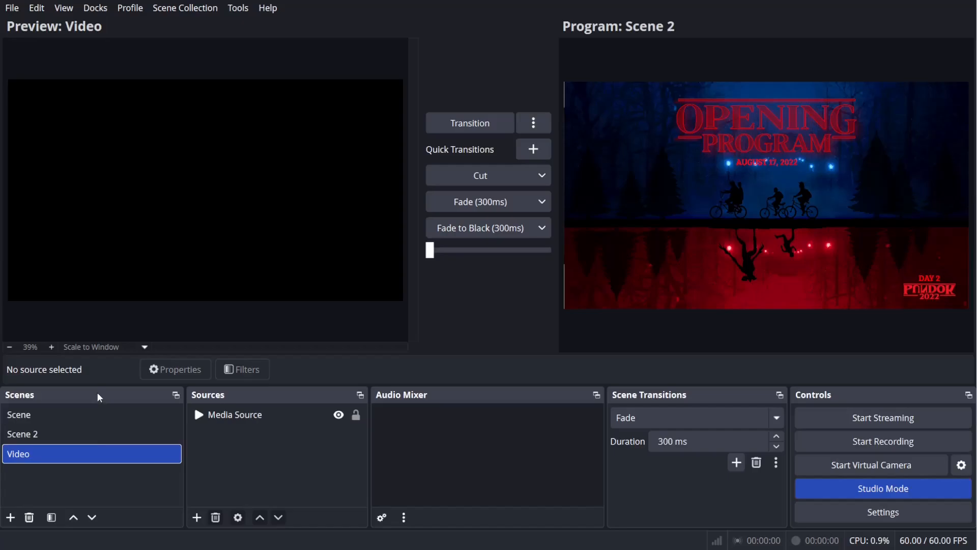
# Alternate the preview between Scene 2 and the Video scene, ending on Scene 2
pyautogui.click(93, 433)
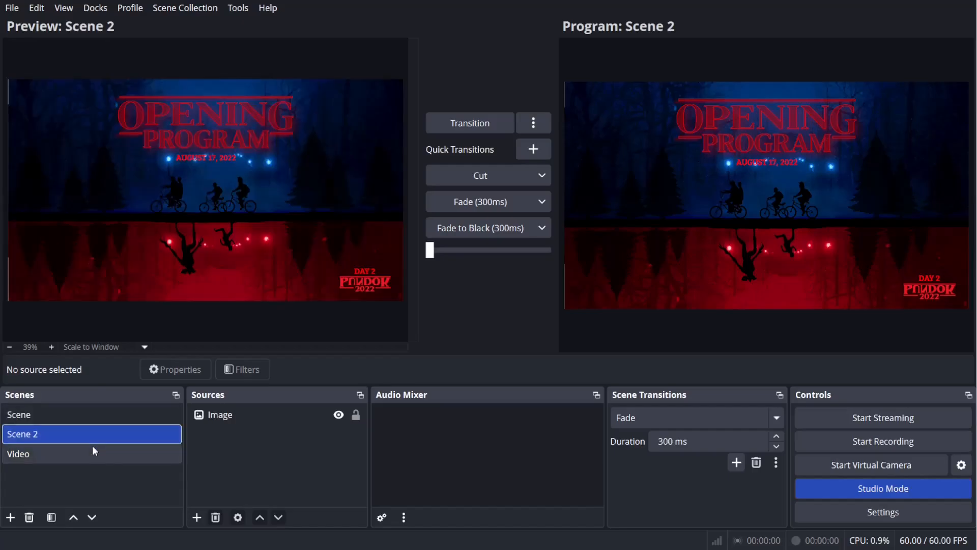
pyautogui.click(104, 446)
pyautogui.click(114, 433)
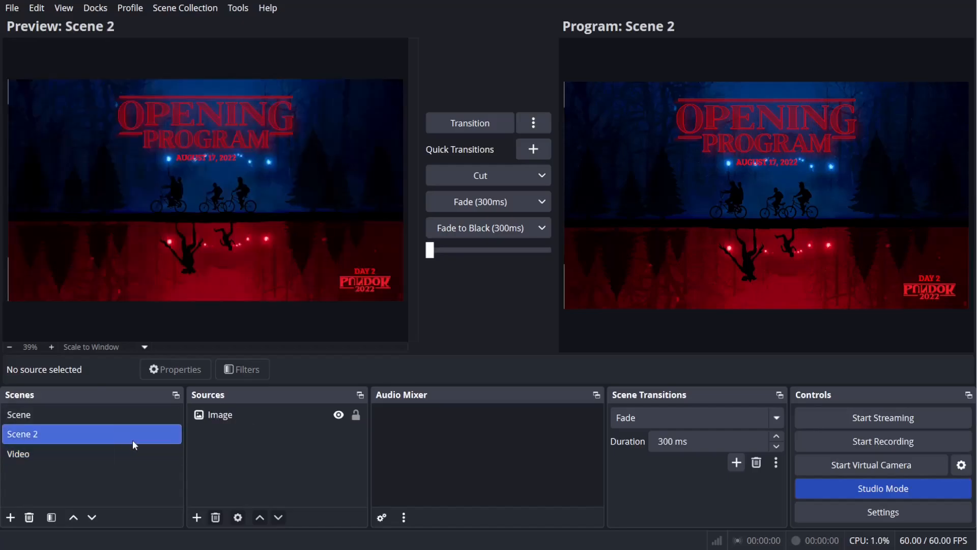
pyautogui.click(162, 448)
pyautogui.click(164, 441)
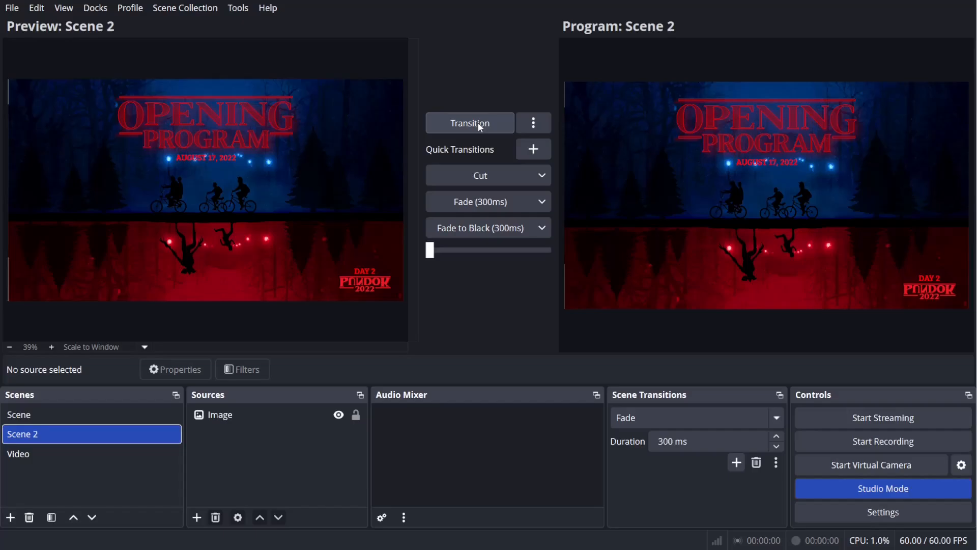
# Transition the Video scene to the program output with Fade and transition back to Scene 2
pyautogui.click(95, 461)
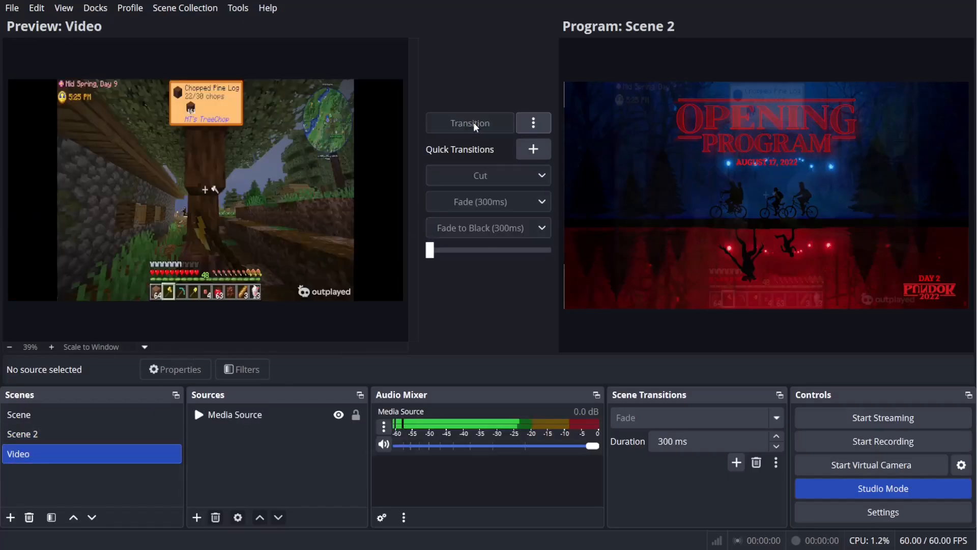
pyautogui.click(473, 122)
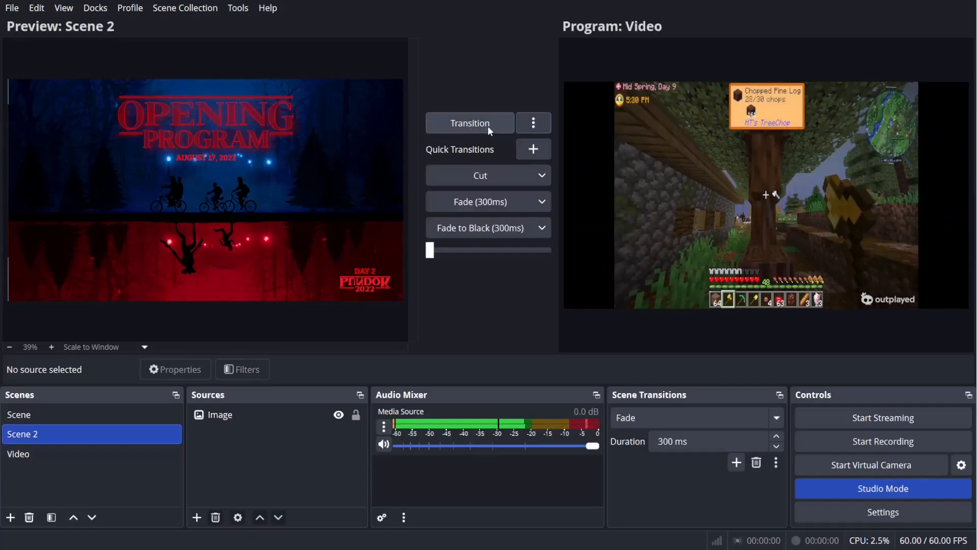
pyautogui.click(487, 126)
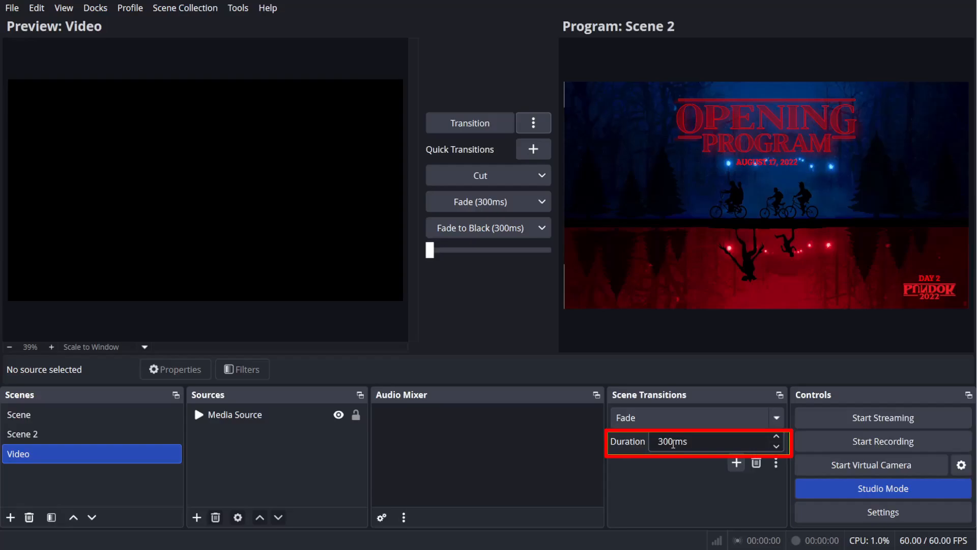
# Set the scene transition to Cut and transition the Video scene to the program output
pyautogui.click(676, 427)
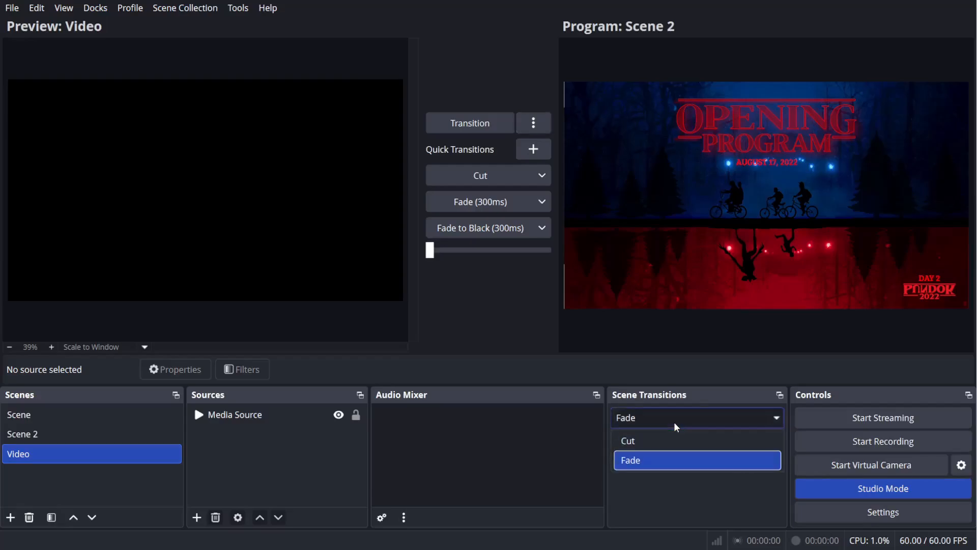
pyautogui.click(661, 443)
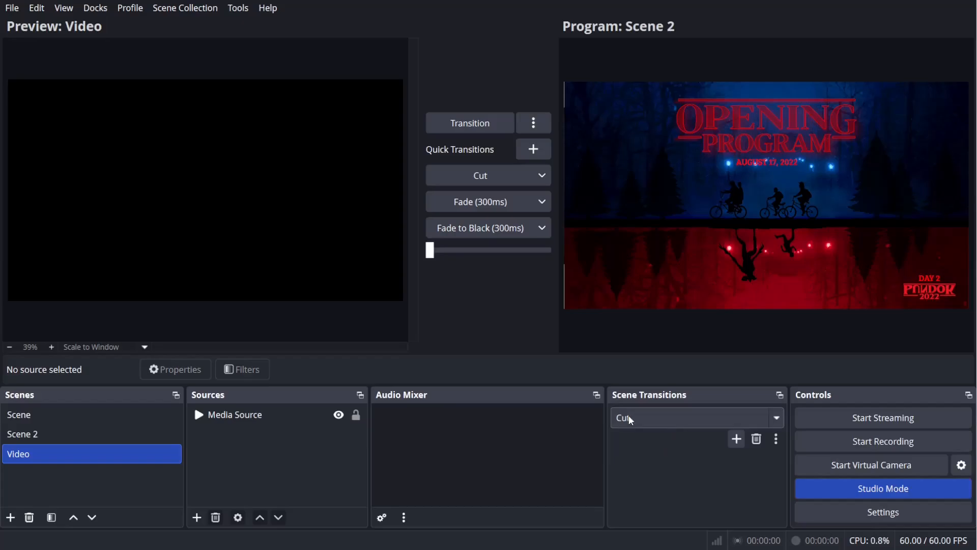
pyautogui.click(469, 127)
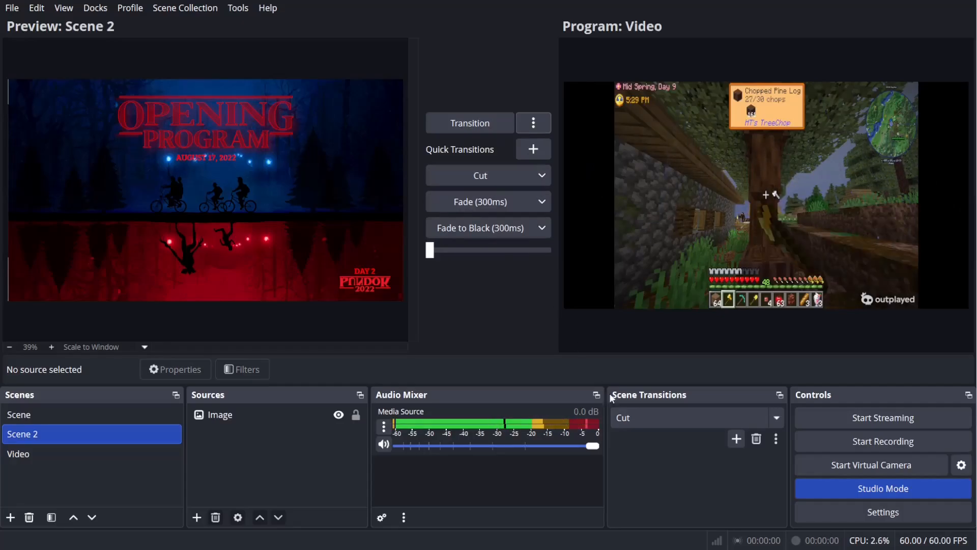
# Set the scene transition to Fade
pyautogui.click(627, 417)
pyautogui.click(632, 457)
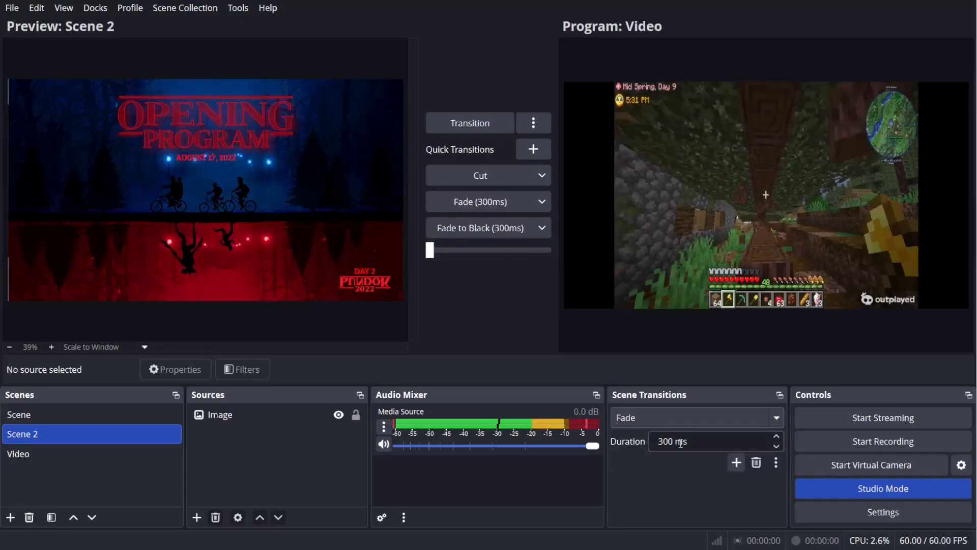
# Set the Fade transition duration to 1000 ms and transition Scene 2 to the program output
pyautogui.moveTo(681, 443); pyautogui.dragTo(635, 442)
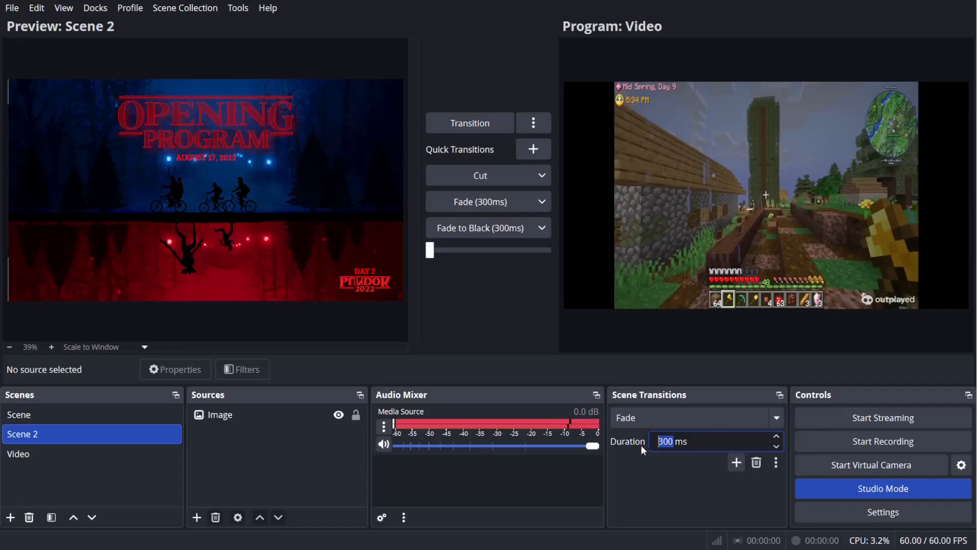
pyautogui.write('1000')
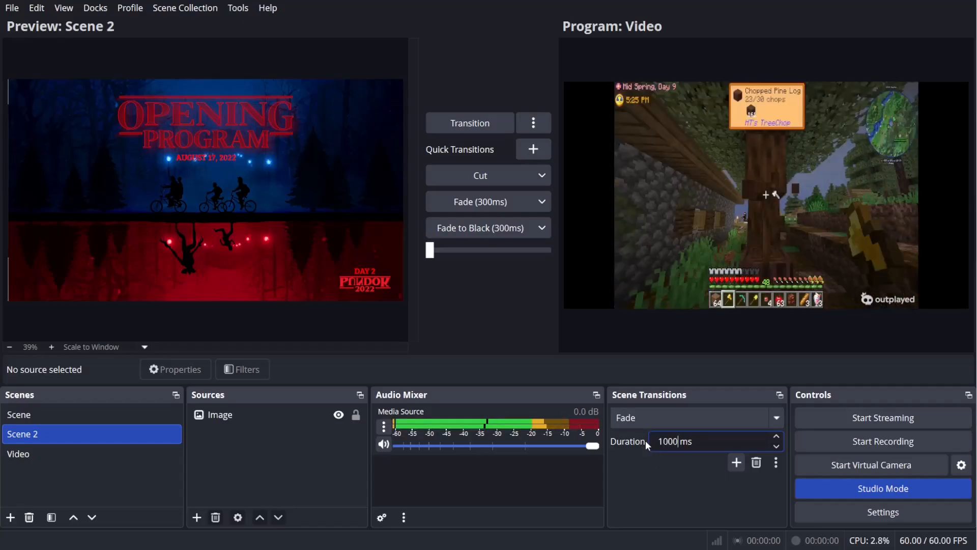
pyautogui.click(469, 122)
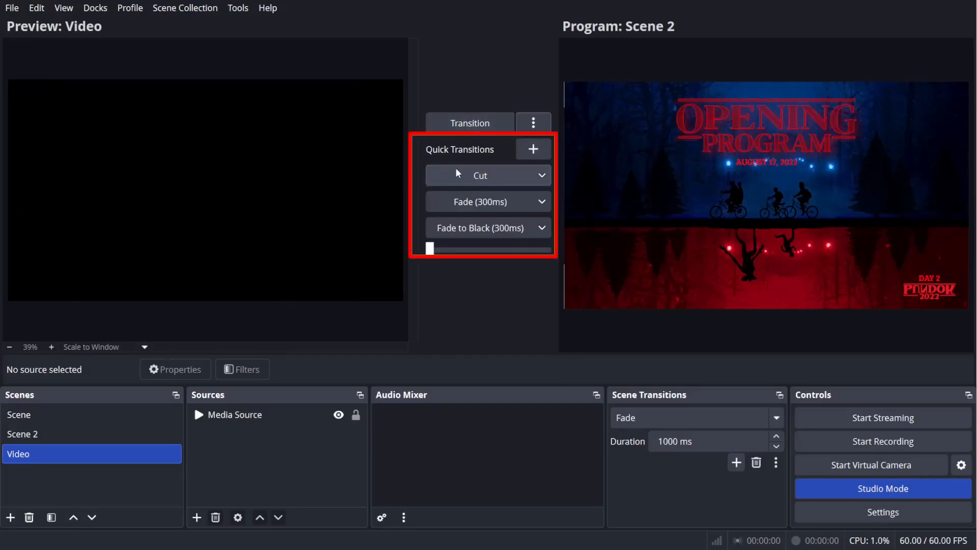
# Apply the Cut, Fade (300ms) and Fade to Black (300ms) quick transitions in turn to the program output
pyautogui.click(480, 174)
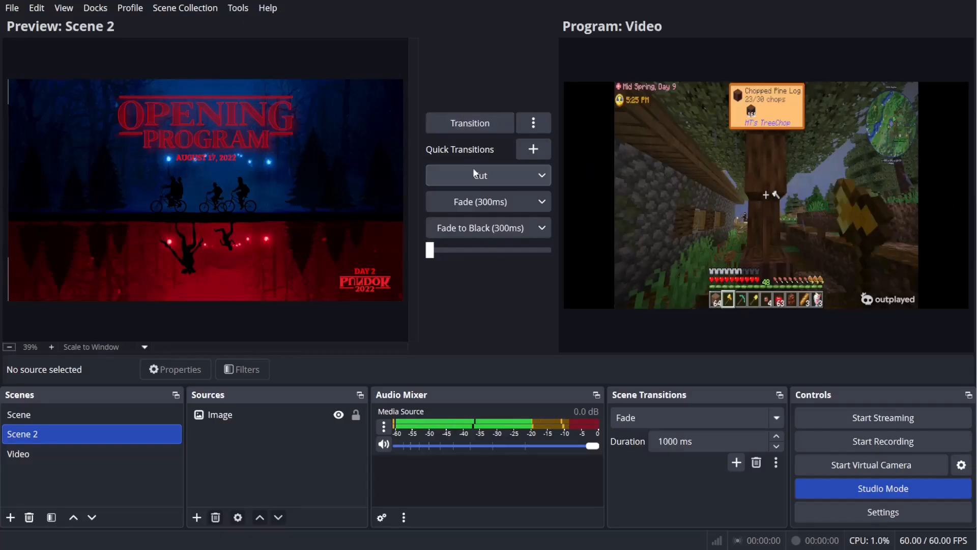
pyautogui.click(480, 203)
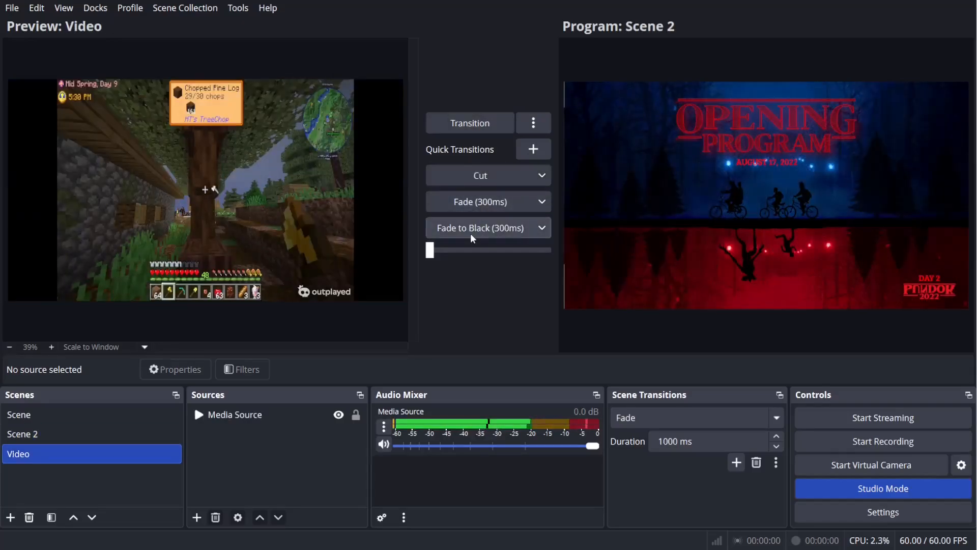
pyautogui.click(470, 235)
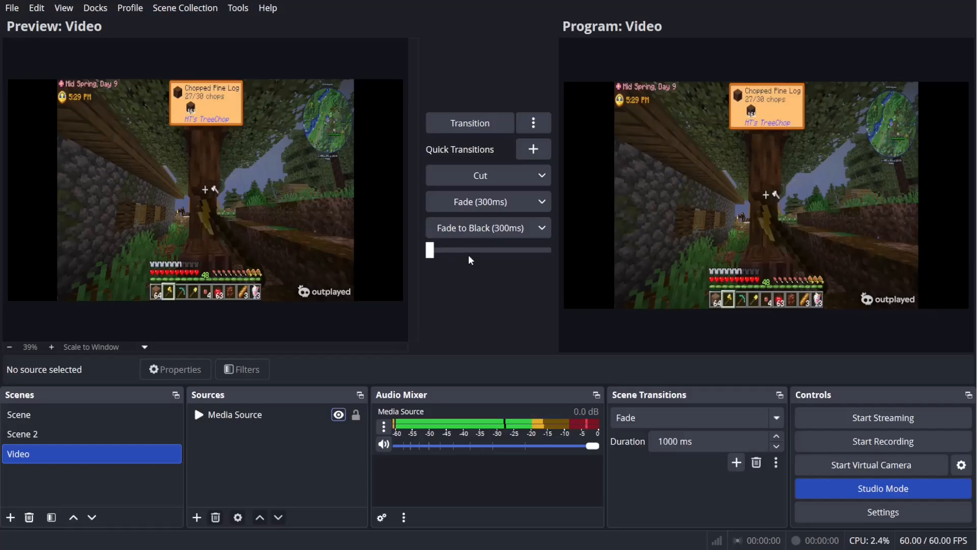
pyautogui.click(476, 235)
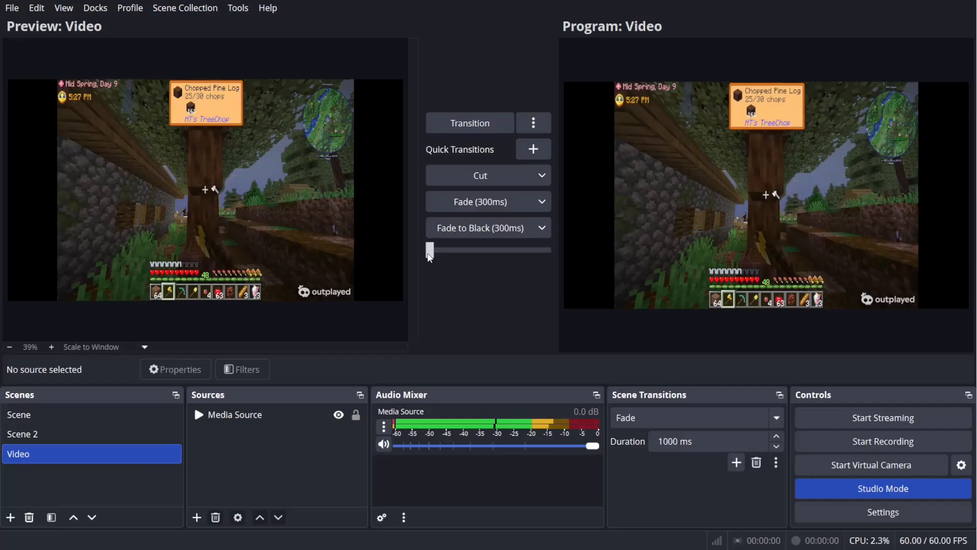
# Load Scene 2 into the preview and bring it to the program output manually with the transition slider
pyautogui.moveTo(431, 257); pyautogui.dragTo(549, 261)
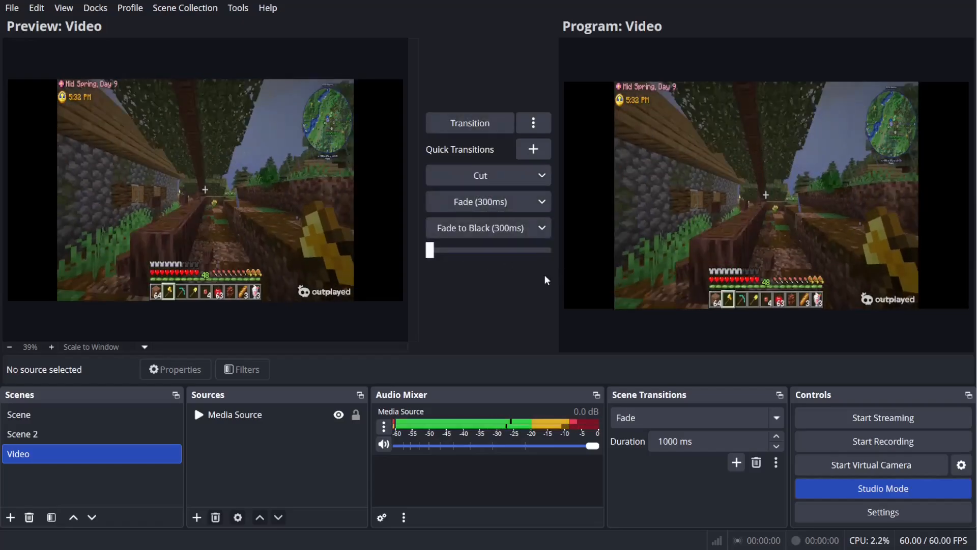
pyautogui.click(160, 432)
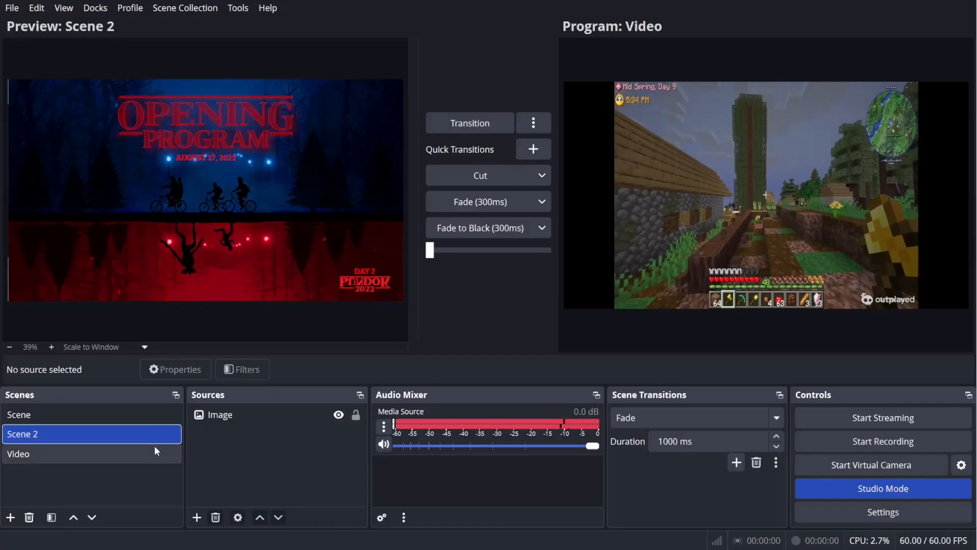
pyautogui.click(110, 452)
pyautogui.click(112, 435)
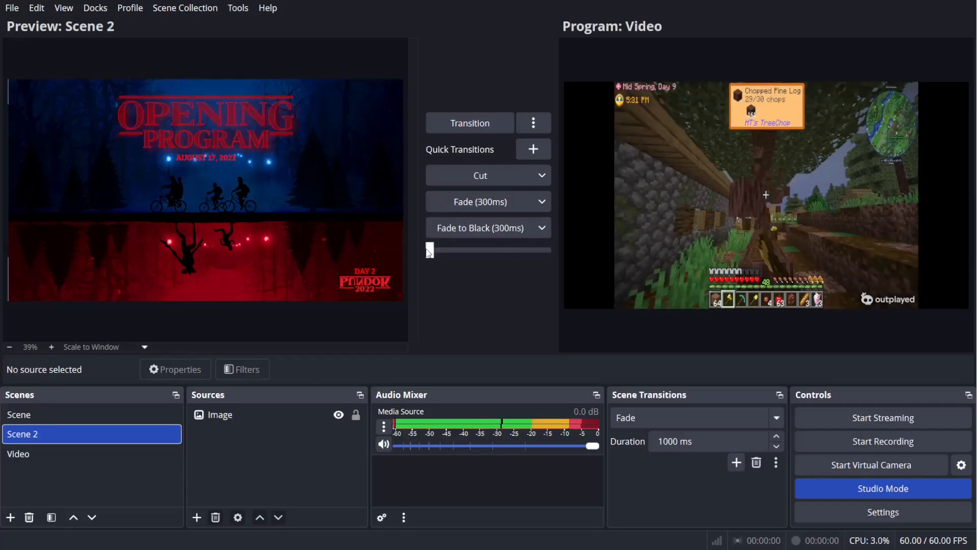
pyautogui.moveTo(430, 250); pyautogui.dragTo(553, 259)
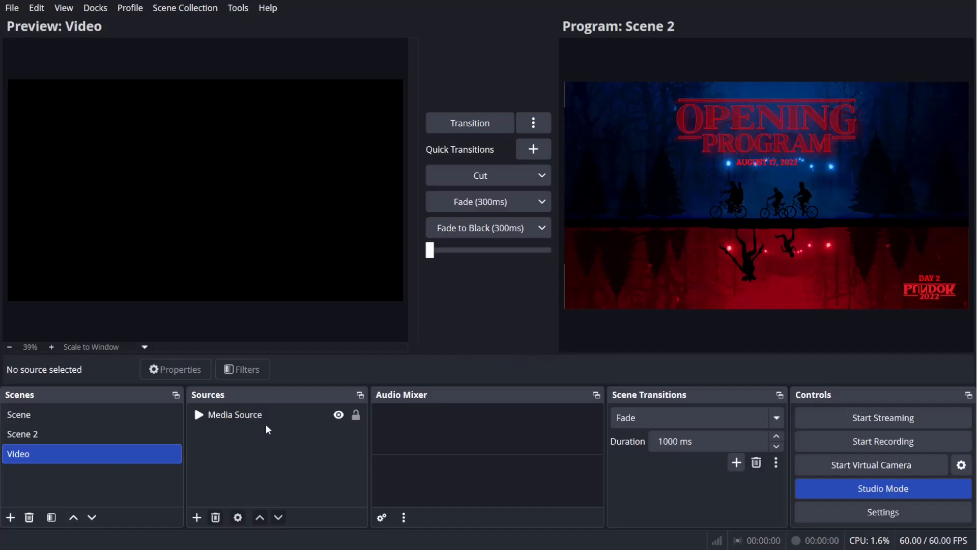
# Preview Scene 2 and crop its image from the bottom edge upward, leaving about 405 px of empty canvas below
pyautogui.click(159, 442)
pyautogui.click(151, 456)
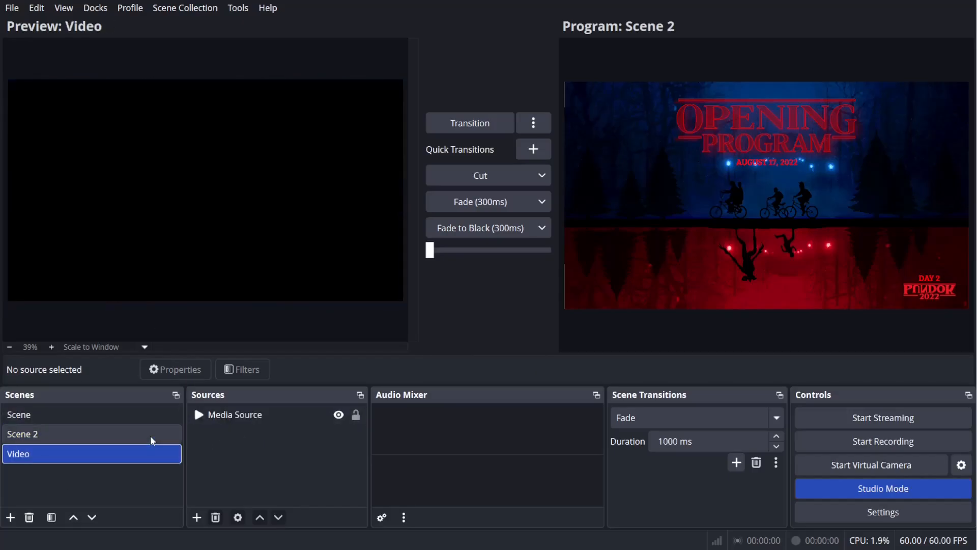
pyautogui.click(151, 440)
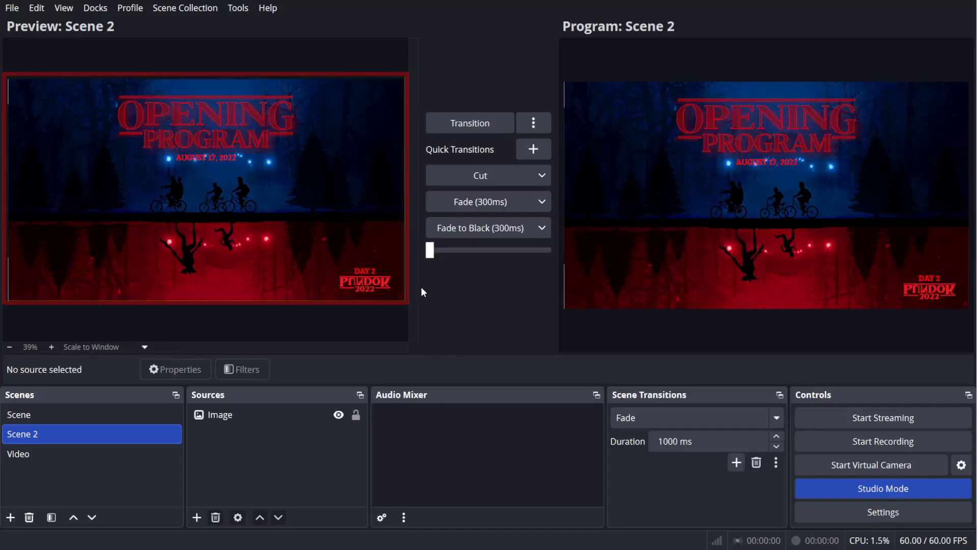
pyautogui.click(288, 245)
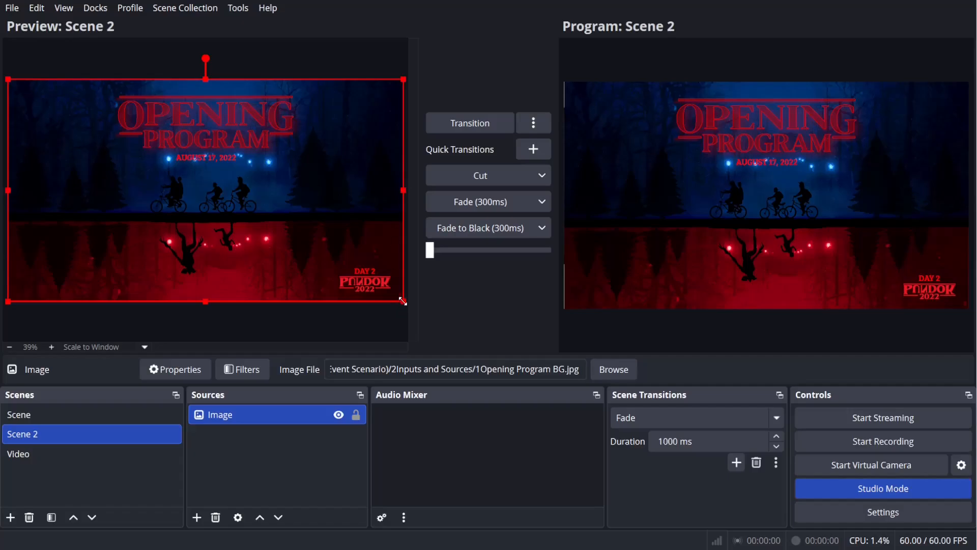
pyautogui.moveTo(403, 301)
pyautogui.mouseDown()
pyautogui.moveTo(286, 212)
pyautogui.moveTo(332, 268)
pyautogui.moveTo(439, 321)
pyautogui.moveTo(404, 304)
pyautogui.mouseUp()
pyautogui.moveTo(208, 58)
pyautogui.mouseDown()
pyautogui.moveTo(238, 62)
pyautogui.moveTo(198, 57)
pyautogui.moveTo(163, 15)
pyautogui.moveTo(152, 63)
pyautogui.moveTo(206, 59)
pyautogui.mouseUp()
pyautogui.moveTo(207, 302); pyautogui.dragTo(228, 218)
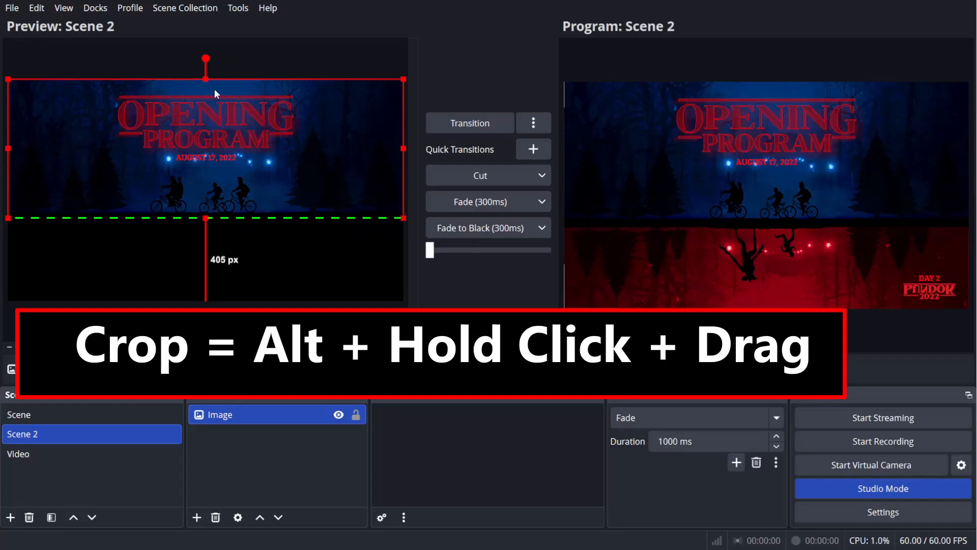
pyautogui.click(275, 247)
# Stretch the cropped opening program image vertically down to the bottom edge of the canvas
pyautogui.click(212, 216)
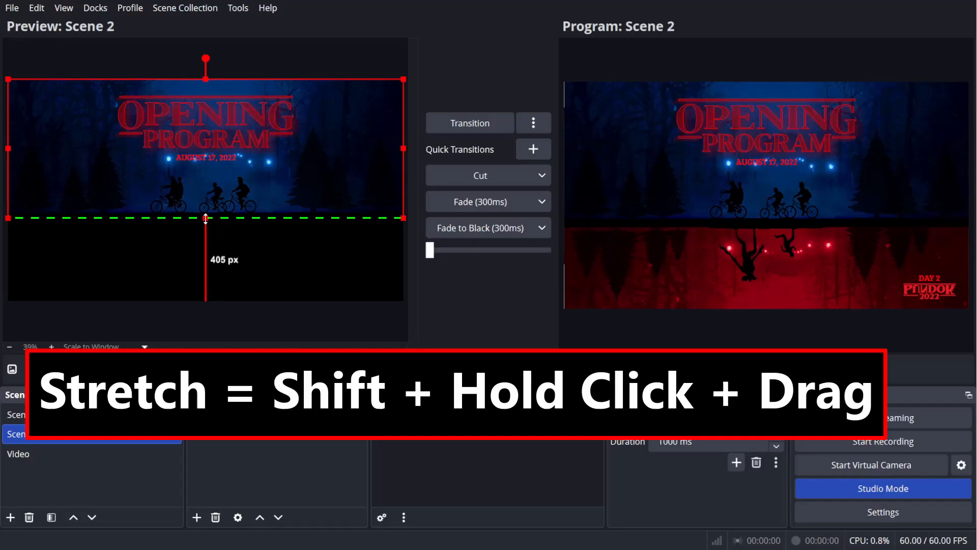
pyautogui.moveTo(205, 219); pyautogui.dragTo(238, 306)
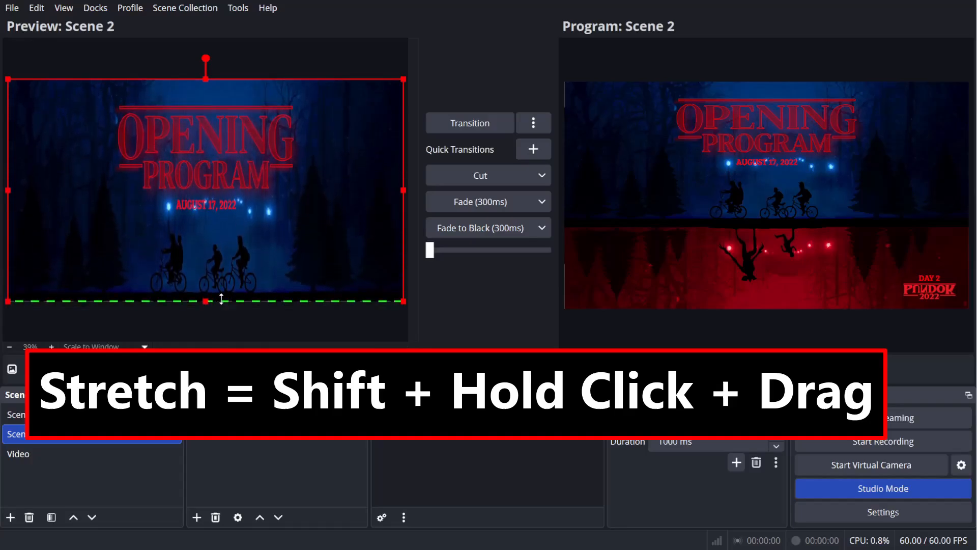
pyautogui.click(275, 319)
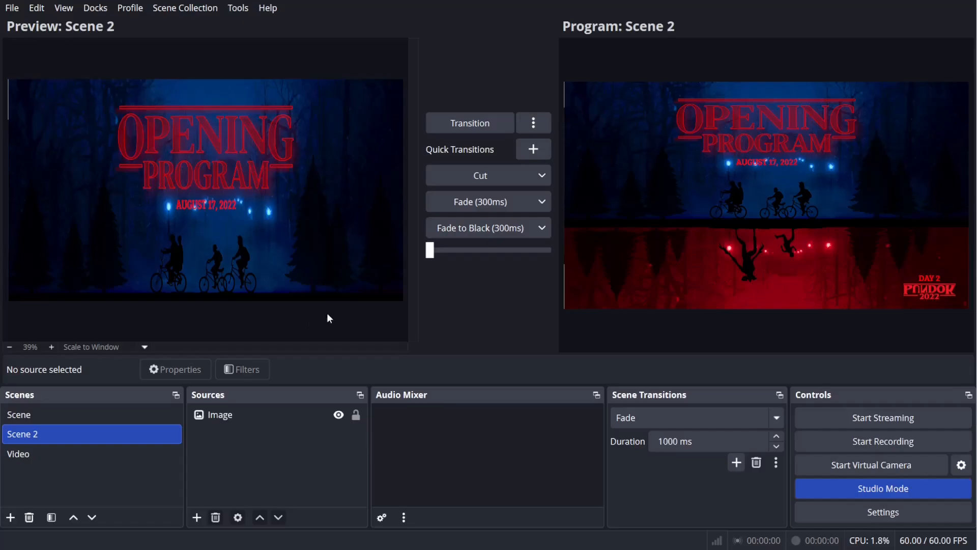
# Undo the image's stretch and crop, and redo both changes
pyautogui.hotkey('ctrl', 'z')
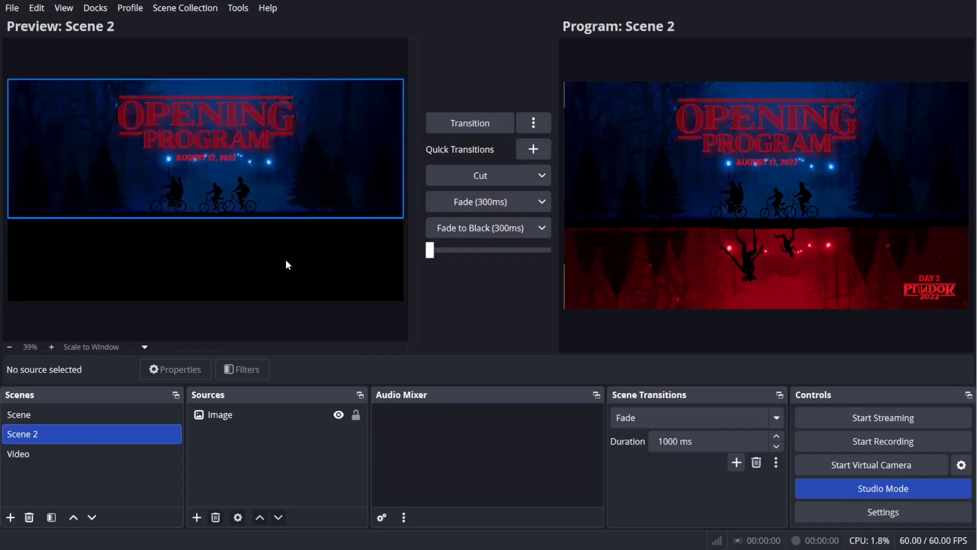
pyautogui.hotkey('ctrl', 'z')
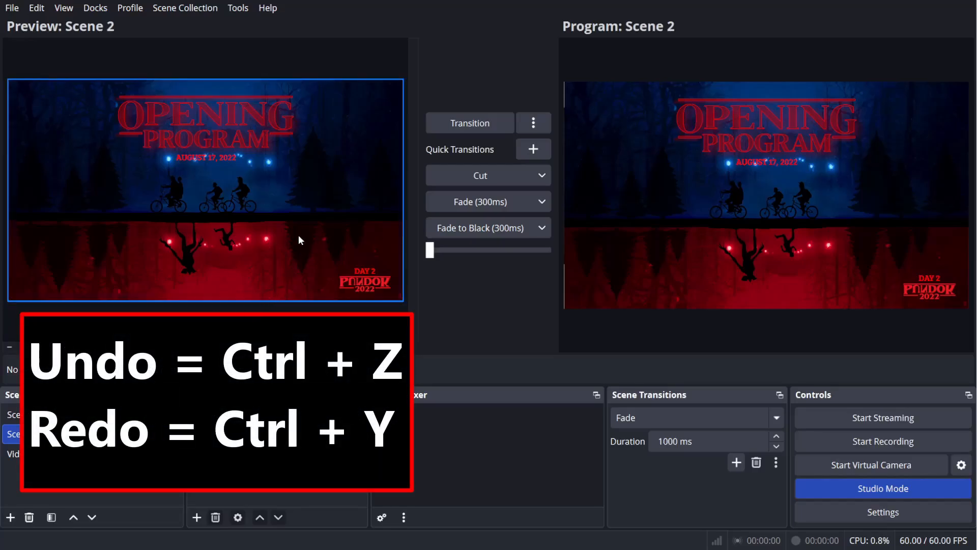
pyautogui.hotkey('ctrl', 'y')
pyautogui.hotkey('ctrl', 'y')
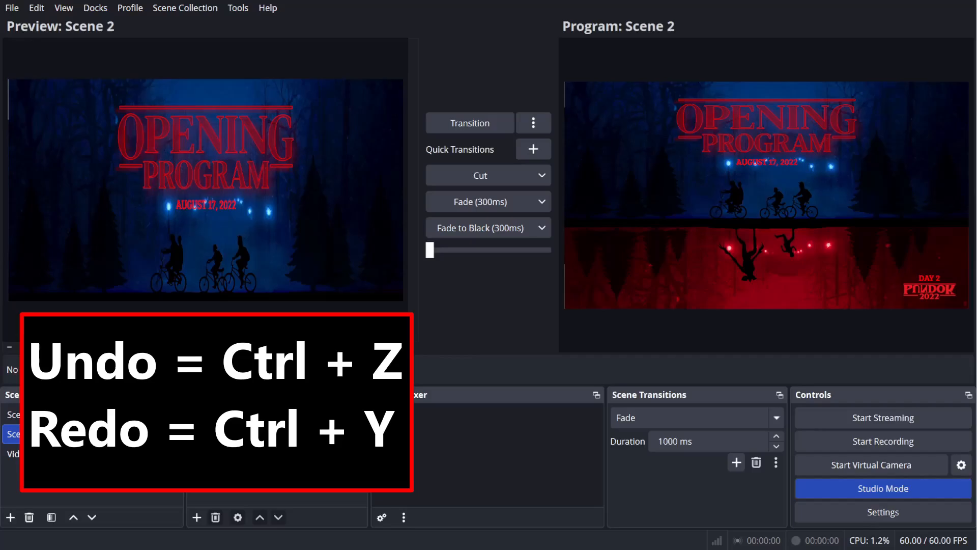
# Add a new image source to Scene 2 using the file DSC03383.JPG
pyautogui.click(233, 242)
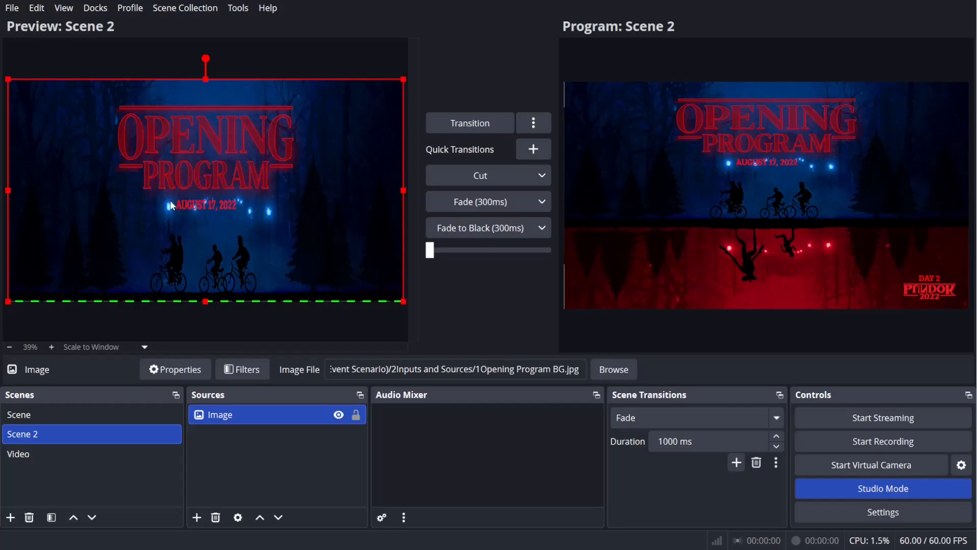
pyautogui.click(211, 453)
pyautogui.rightClick(211, 453)
pyautogui.moveTo(222, 466)
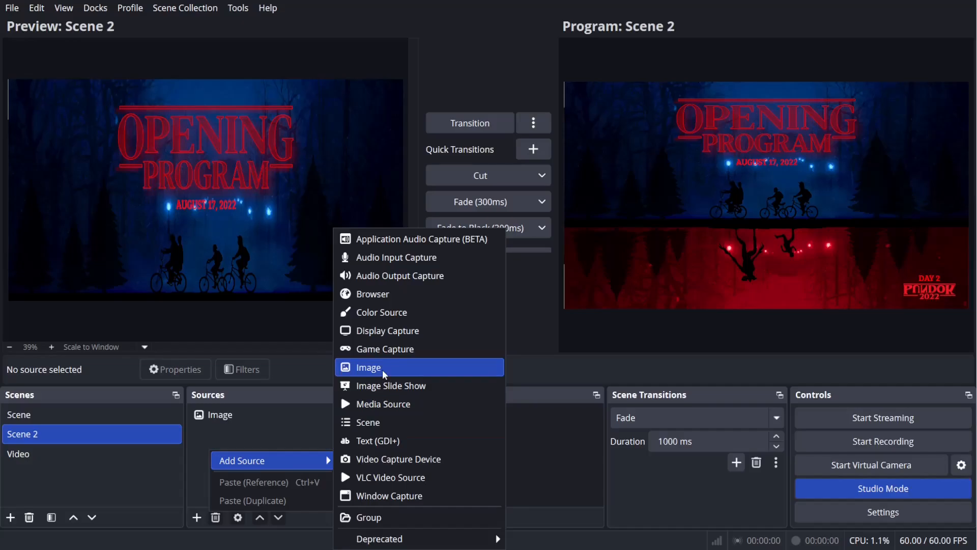
pyautogui.click(369, 367)
pyautogui.click(511, 358)
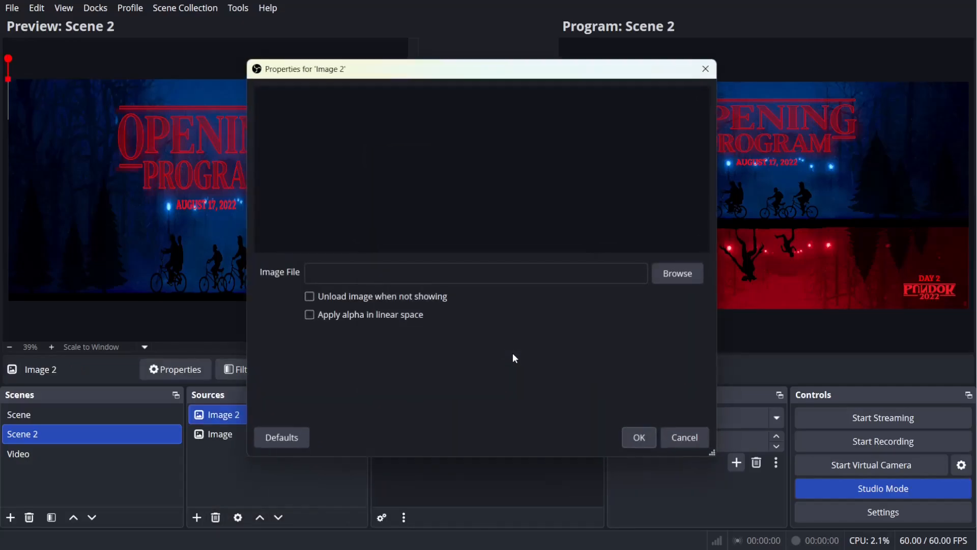
pyautogui.click(673, 282)
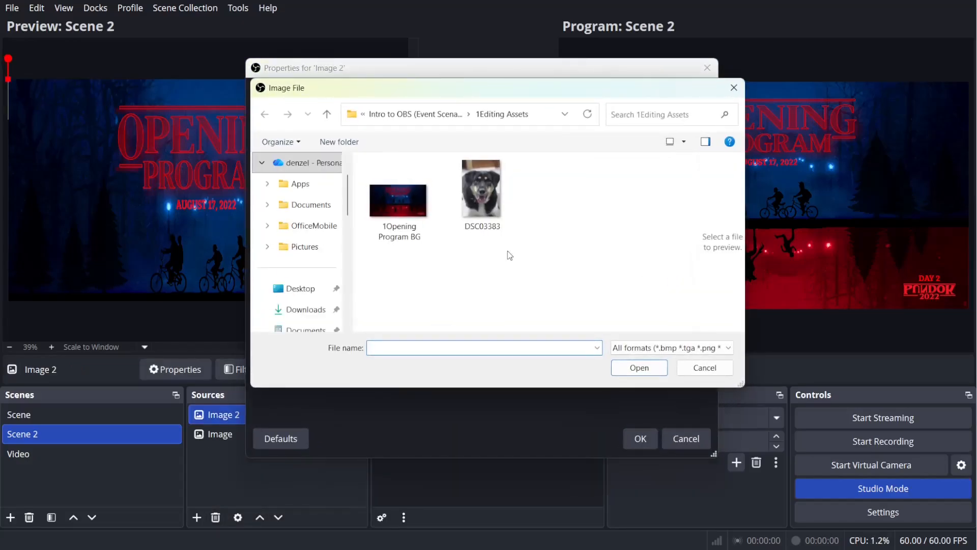
pyautogui.click(474, 198)
pyautogui.doubleClick(474, 197)
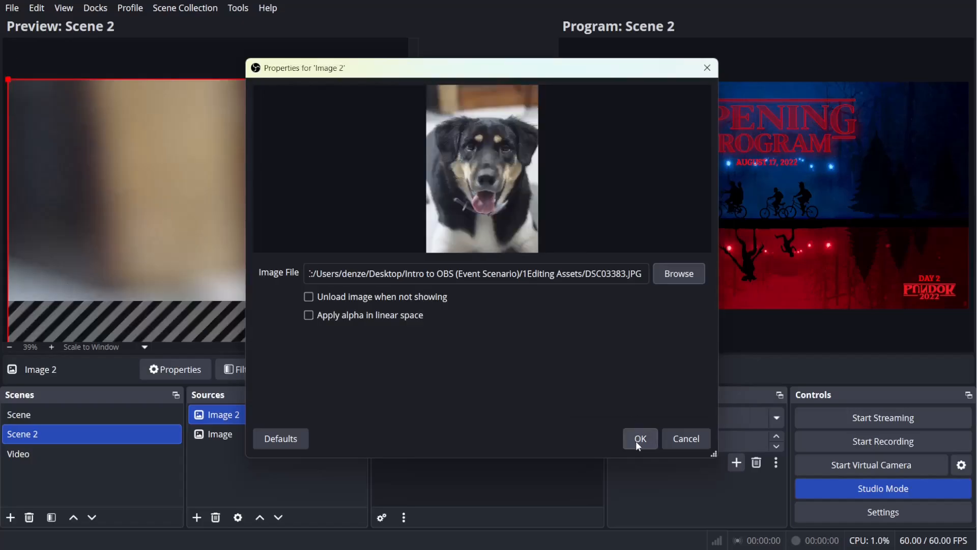
pyautogui.click(639, 438)
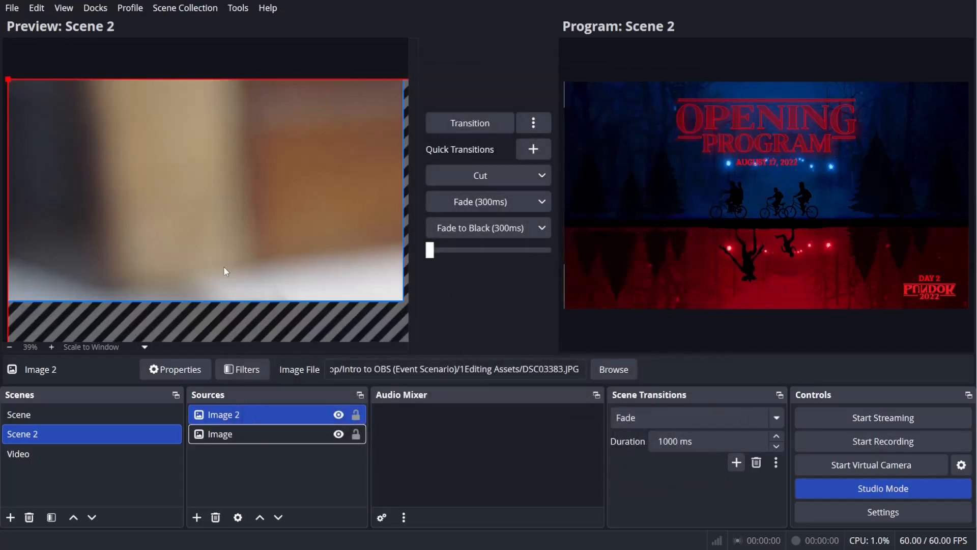
# Move the oversized dog photo around the canvas to bring its upper-left corner into view
pyautogui.moveTo(214, 188); pyautogui.dragTo(127, 56)
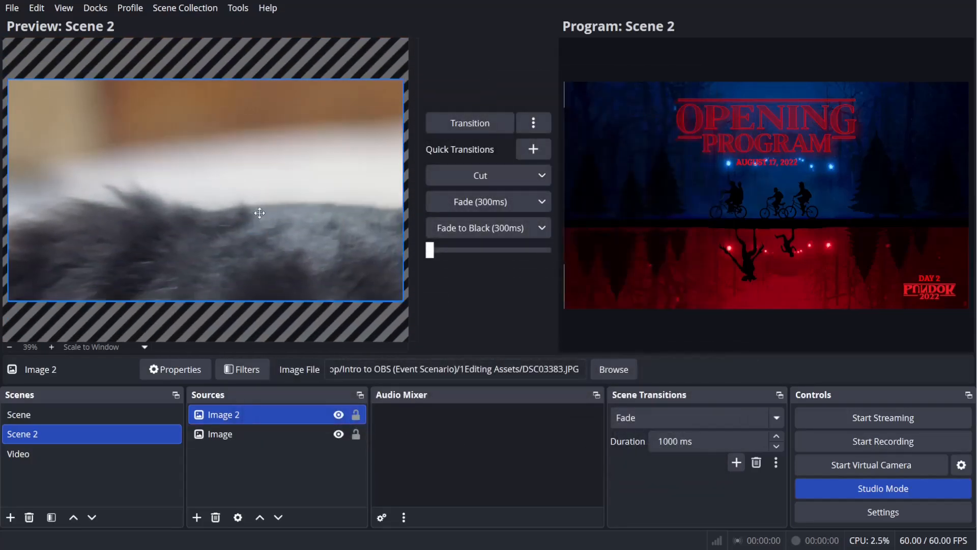
pyautogui.moveTo(258, 213); pyautogui.dragTo(166, 63)
pyautogui.moveTo(210, 211); pyautogui.dragTo(377, 311)
pyautogui.moveTo(171, 167); pyautogui.dragTo(148, 189)
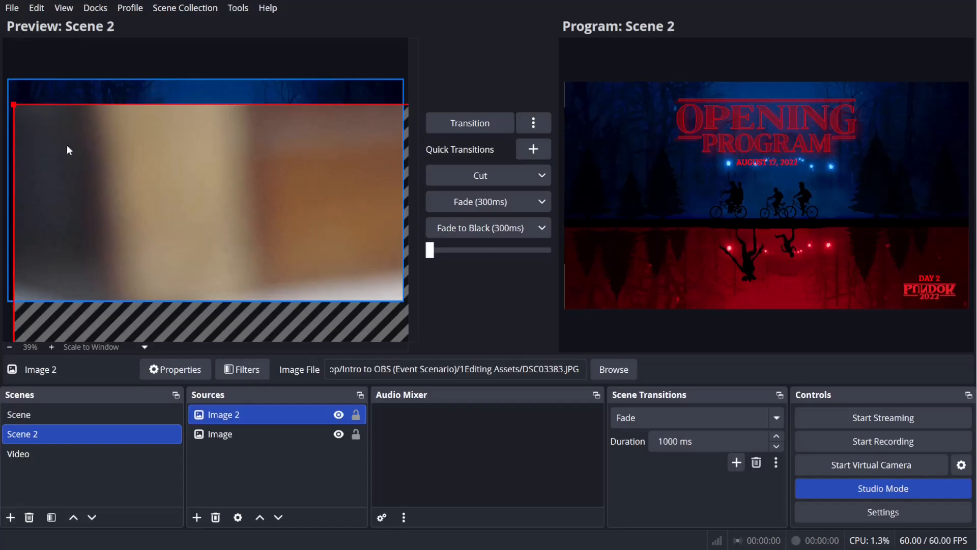
pyautogui.moveTo(68, 147); pyautogui.dragTo(89, 146)
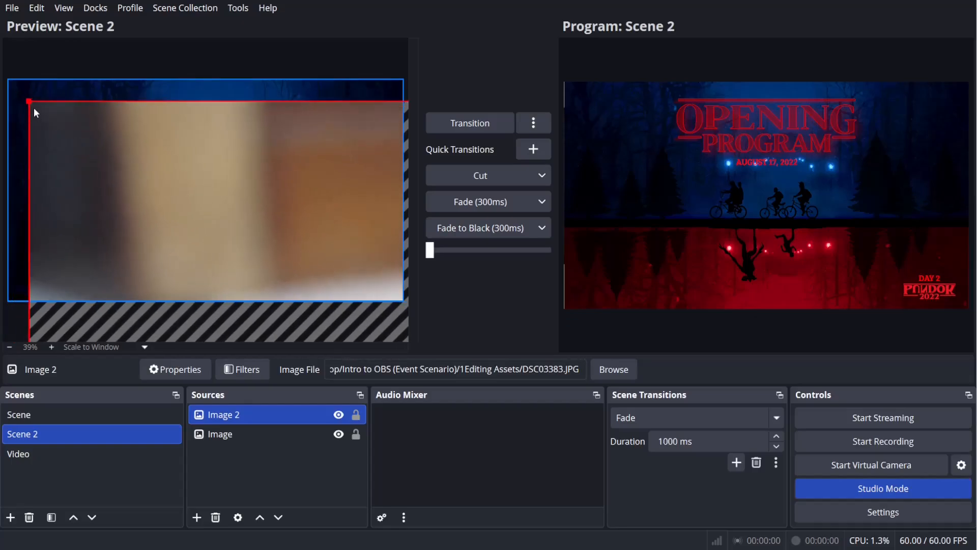
# Try to scale the dog photo by its upper-left corner and reposition it over the canvas
pyautogui.moveTo(29, 101); pyautogui.dragTo(170, 214)
pyautogui.moveTo(77, 202); pyautogui.dragTo(29, 101)
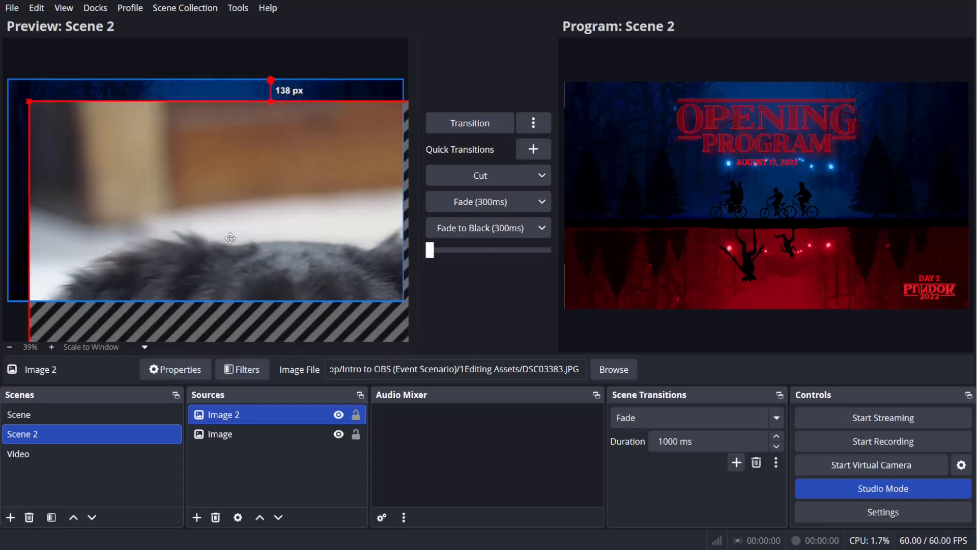
pyautogui.moveTo(230, 239); pyautogui.dragTo(174, 153)
pyautogui.moveTo(231, 254); pyautogui.dragTo(223, 218)
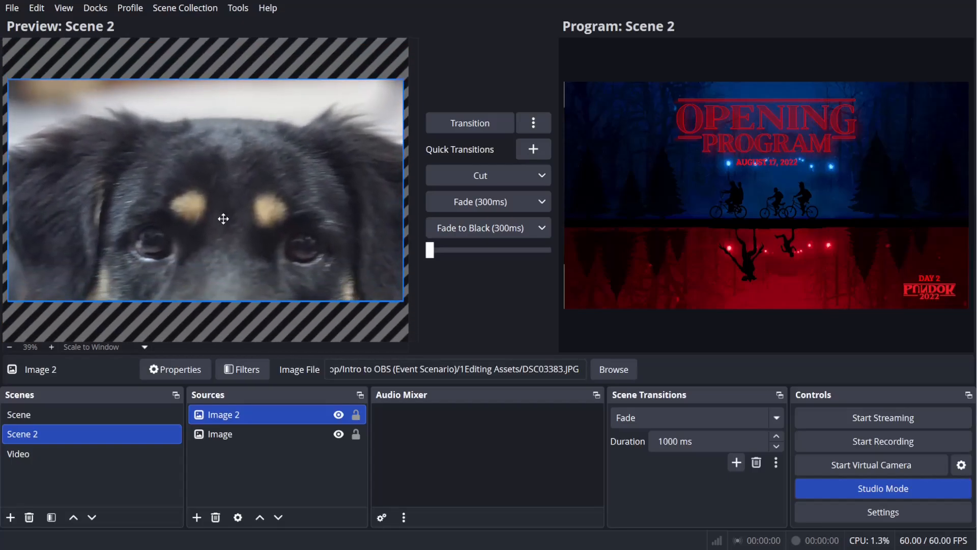
pyautogui.click(213, 222)
pyautogui.click(148, 185)
pyautogui.moveTo(153, 203); pyautogui.dragTo(237, 216)
# Fit the dog photo to the screen and deselect it
pyautogui.hotkey('ctrl', 'f')
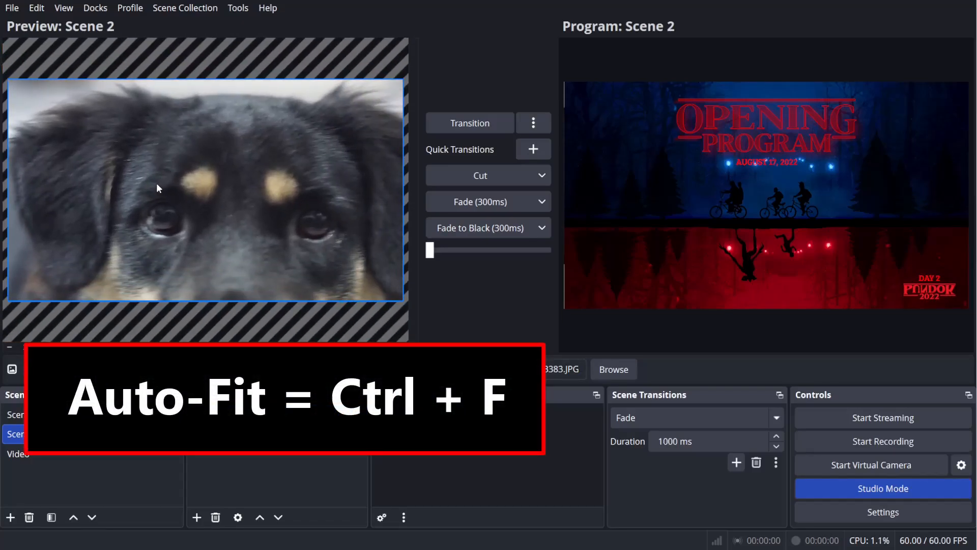
pyautogui.hotkey('ctrl', 'f')
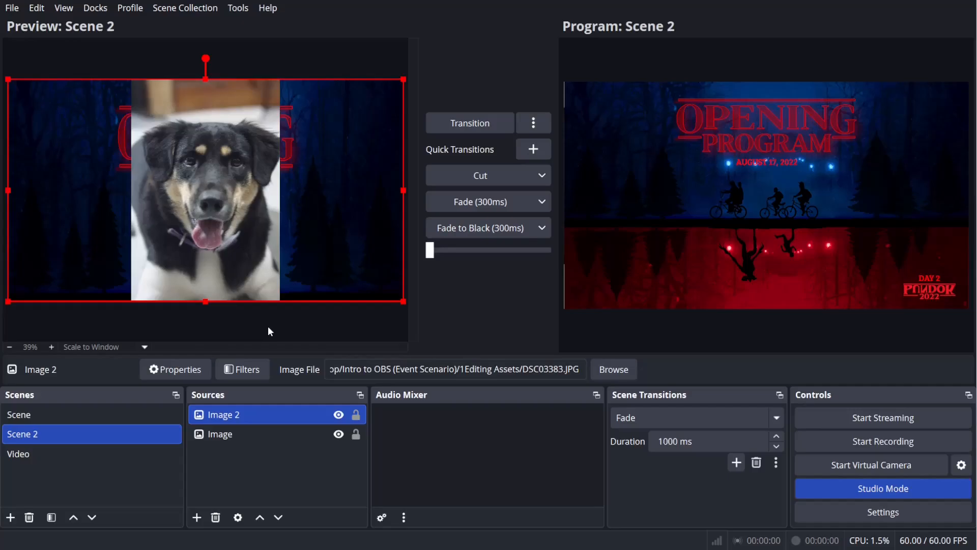
pyautogui.click(327, 315)
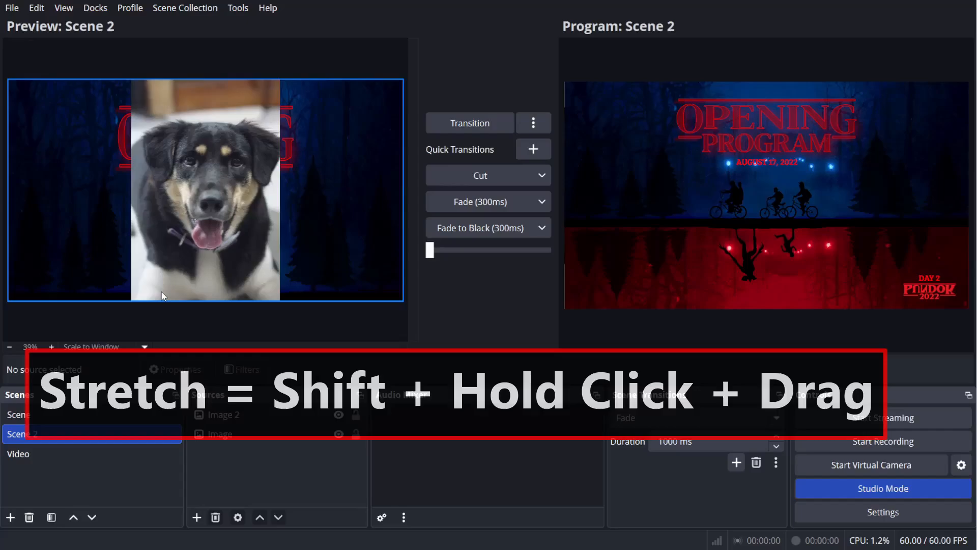
# Select the background image behind the dog photo, fit it to the screen and deselect it
pyautogui.click(180, 271)
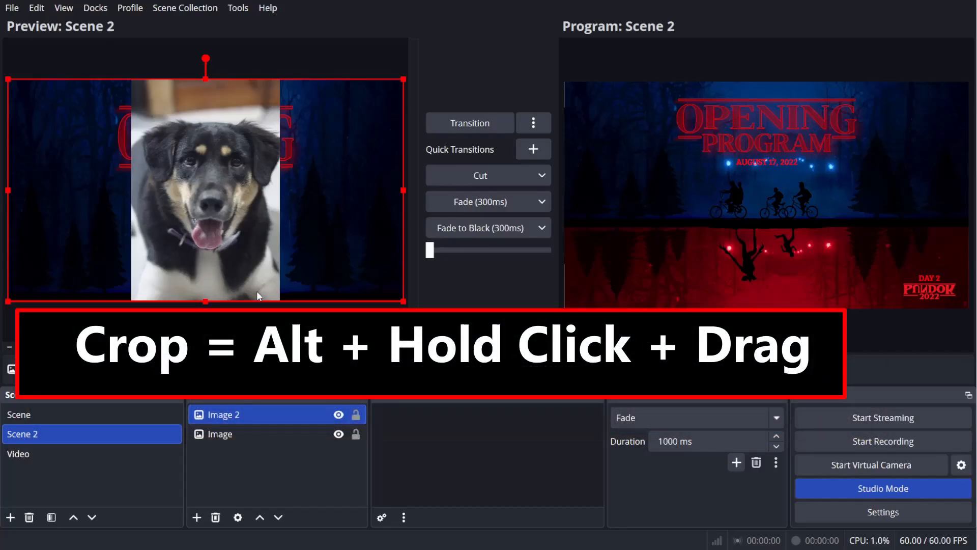
pyautogui.click(267, 257)
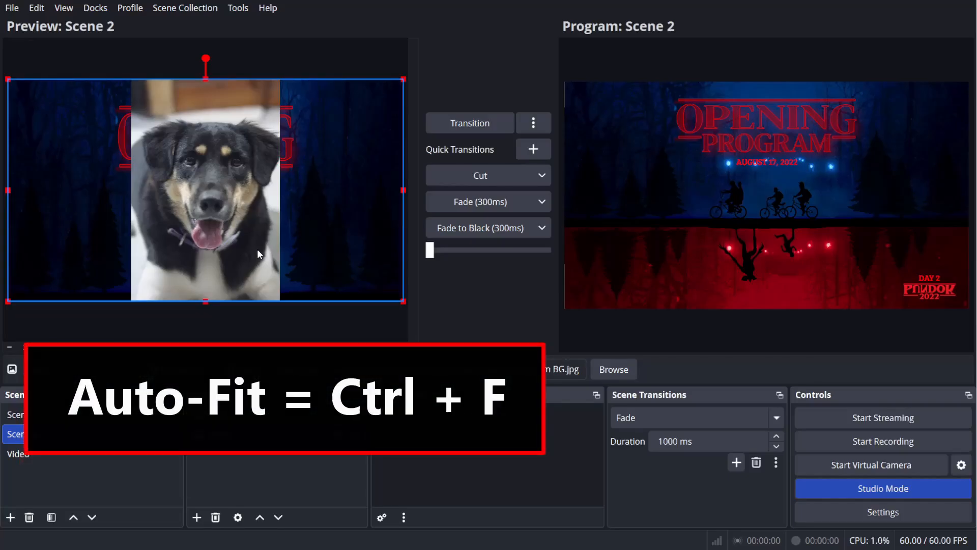
pyautogui.hotkey('ctrl', 'f')
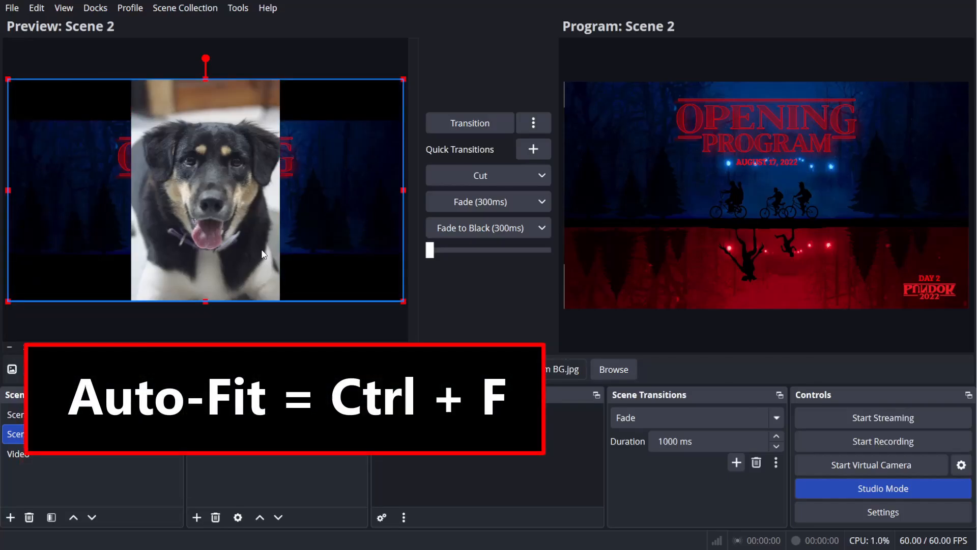
pyautogui.click(255, 329)
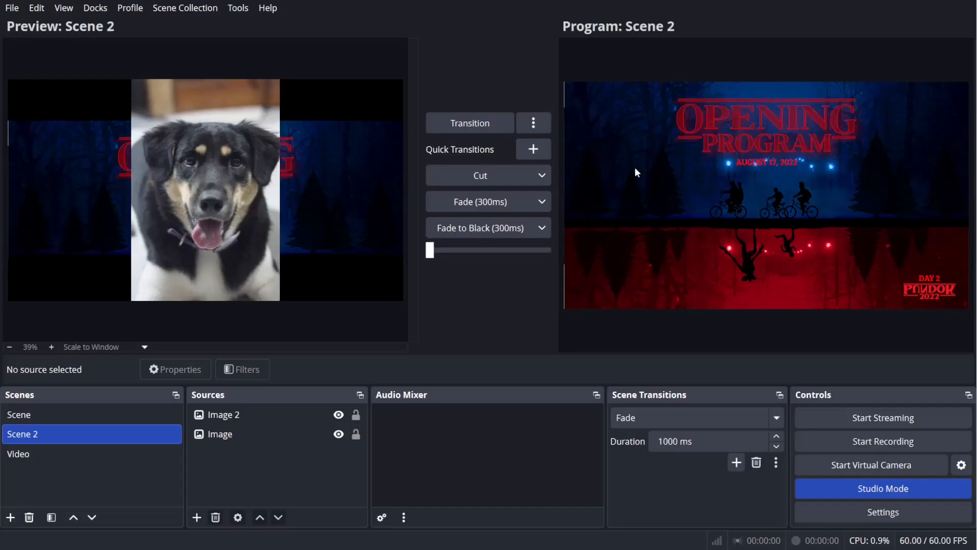
# Project the program output full screen on DISPLAY1 and close the projector
pyautogui.rightClick(704, 187)
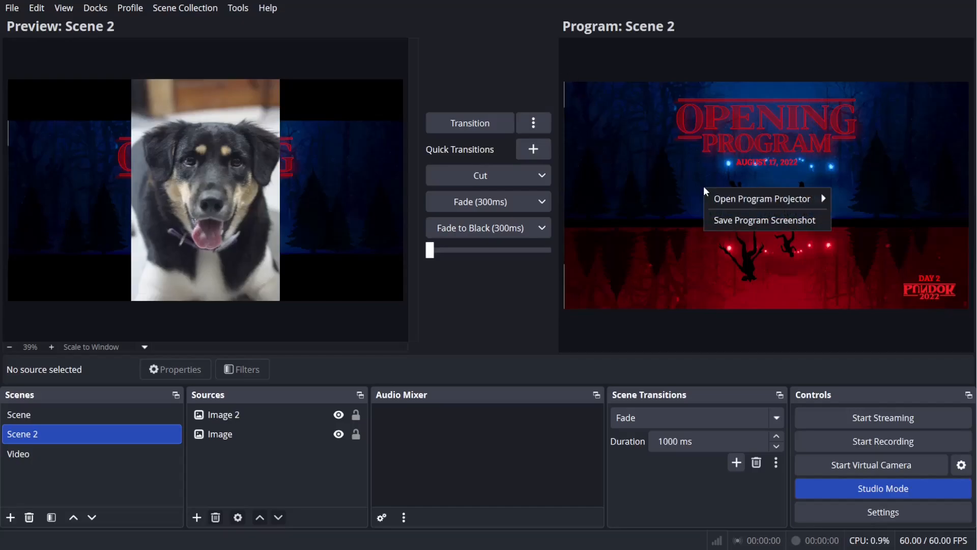
pyautogui.moveTo(728, 202)
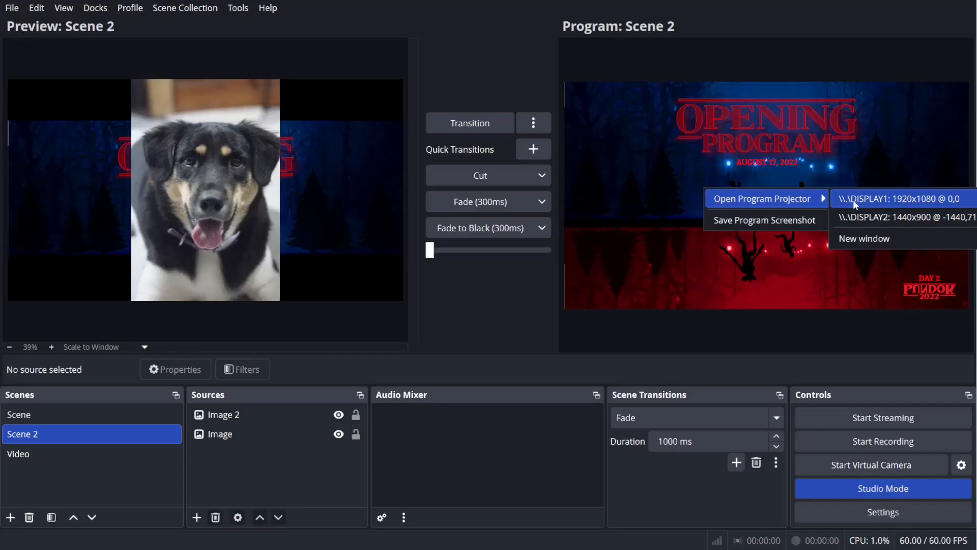
pyautogui.click(894, 206)
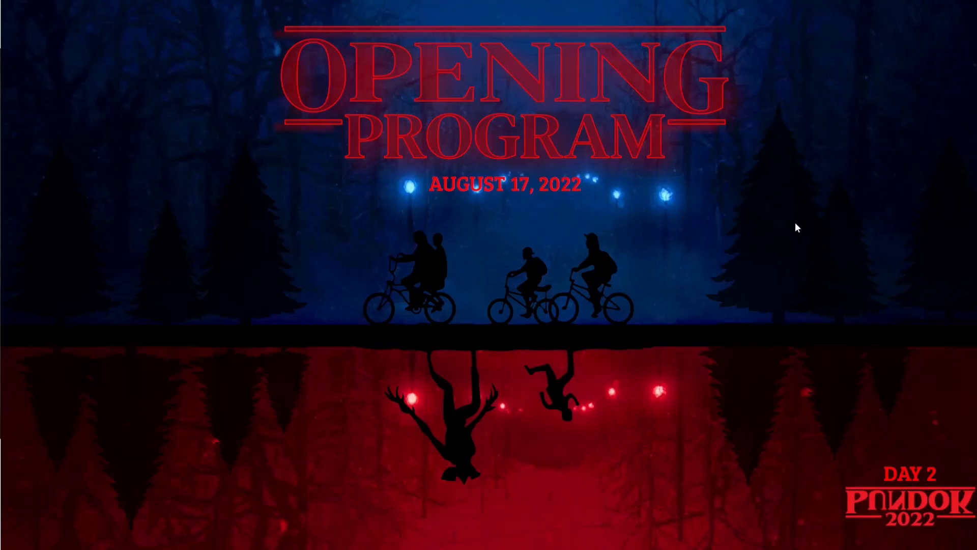
pyautogui.press('Escape')
pyautogui.rightClick(778, 188)
pyautogui.moveTo(880, 198)
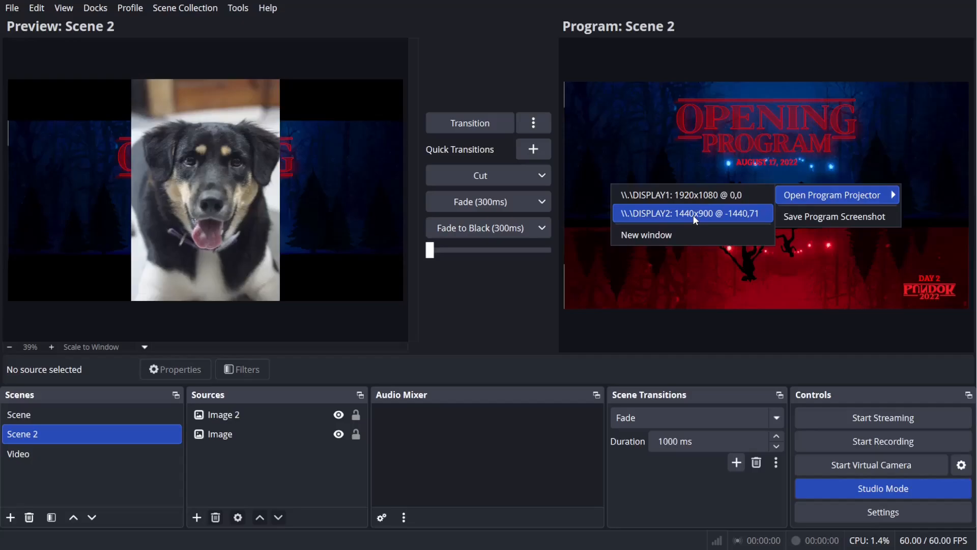
pyautogui.click(574, 65)
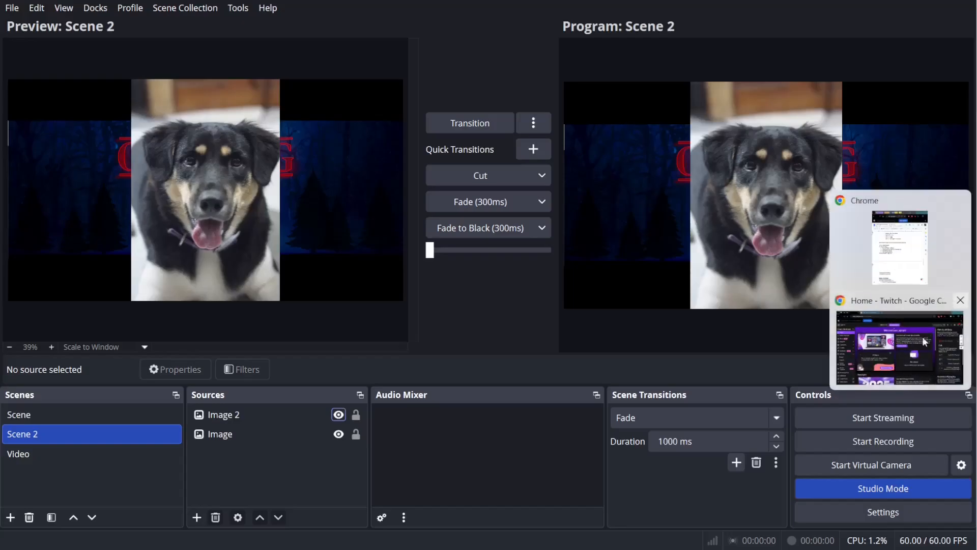
# Switch to the Twitch creator dashboard in Chrome and look over its account options and home page
pyautogui.click(914, 343)
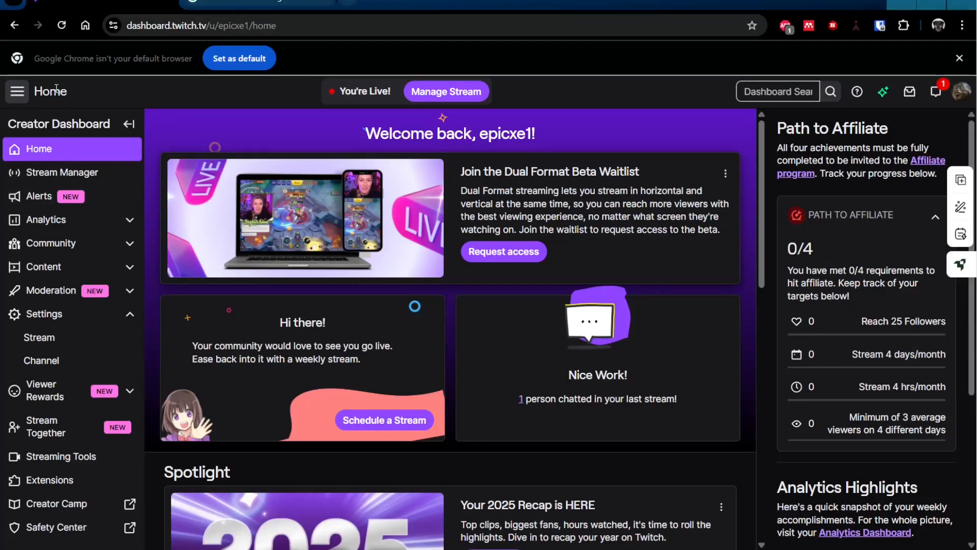
pyautogui.click(962, 92)
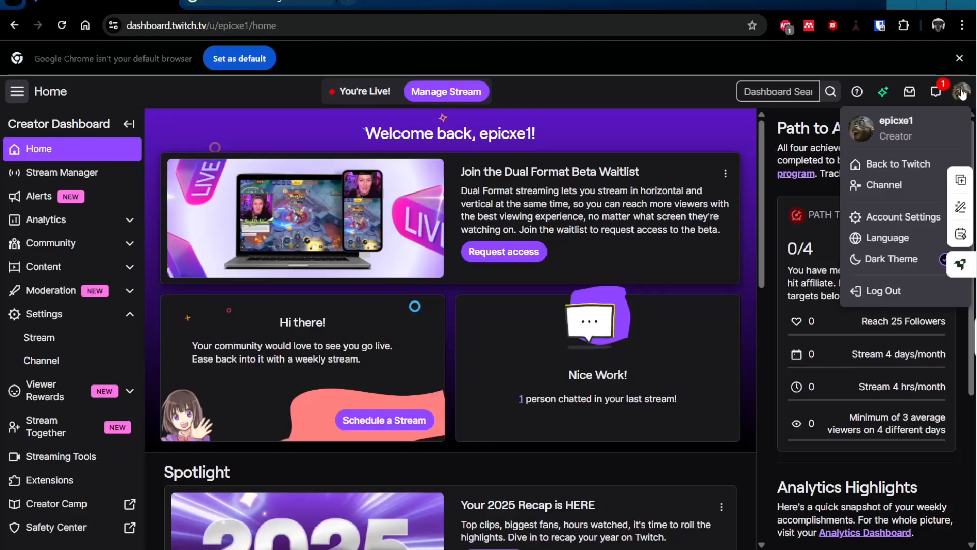
pyautogui.click(521, 128)
pyautogui.scroll(-2, 318, 394)
pyautogui.scroll(2, 356, 255)
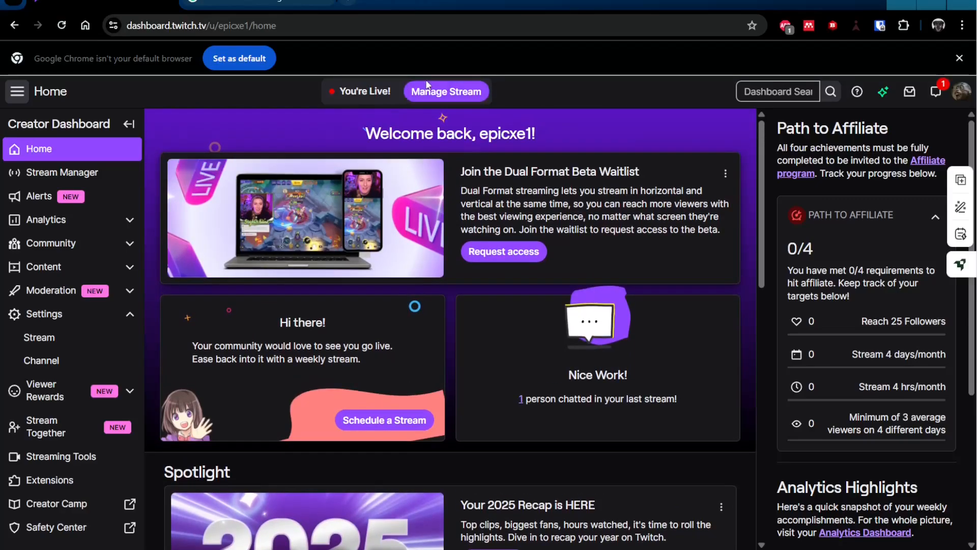
# Go through Stream Manager to the Twitch stream settings and copy the primary stream key
pyautogui.click(448, 92)
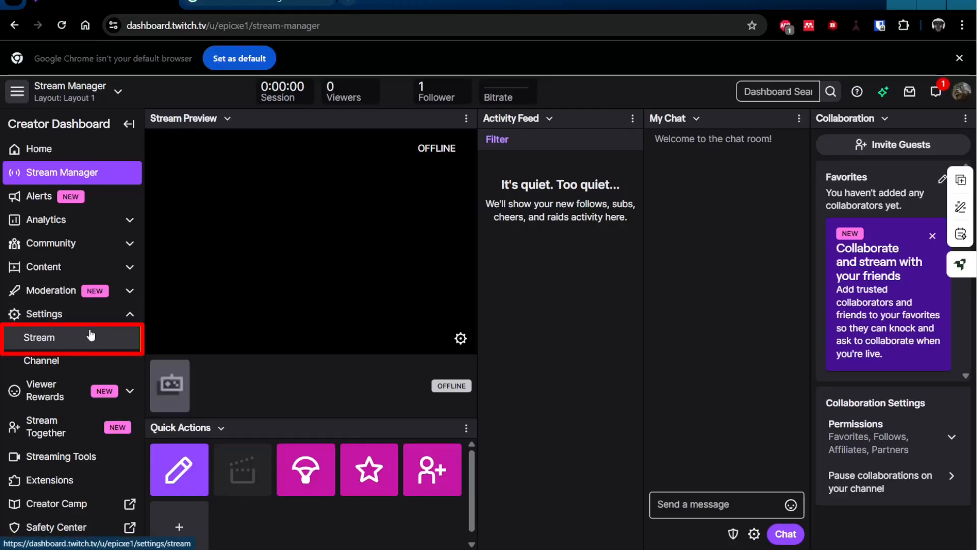
pyautogui.click(80, 346)
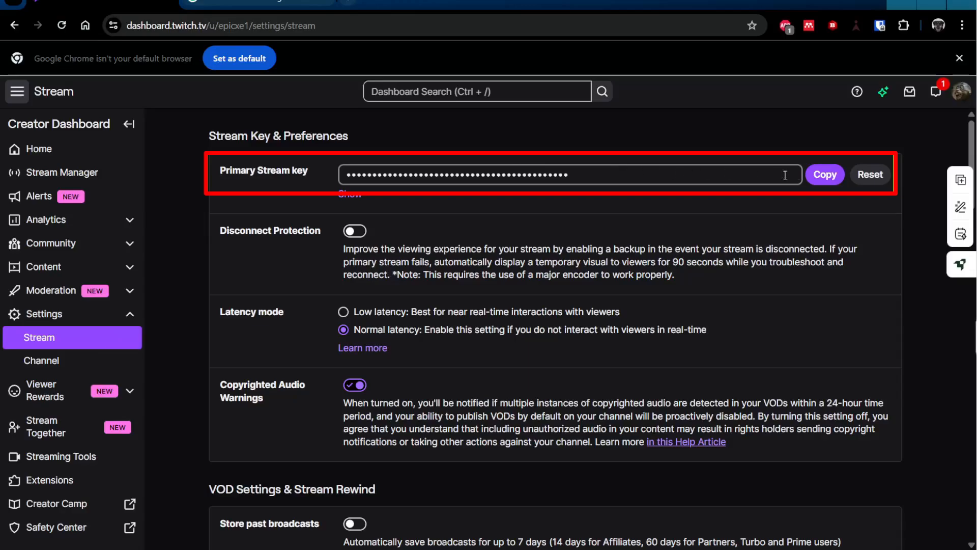
pyautogui.click(831, 176)
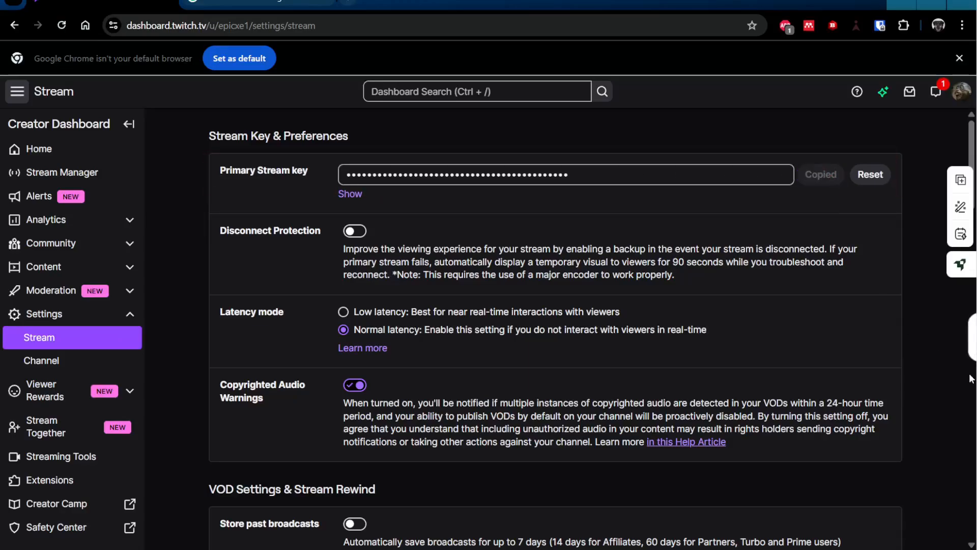
# Switch to OBS Studio, replace the Twitch stream key in the stream settings with the copied key, and save the settings
pyautogui.moveTo(976, 397)
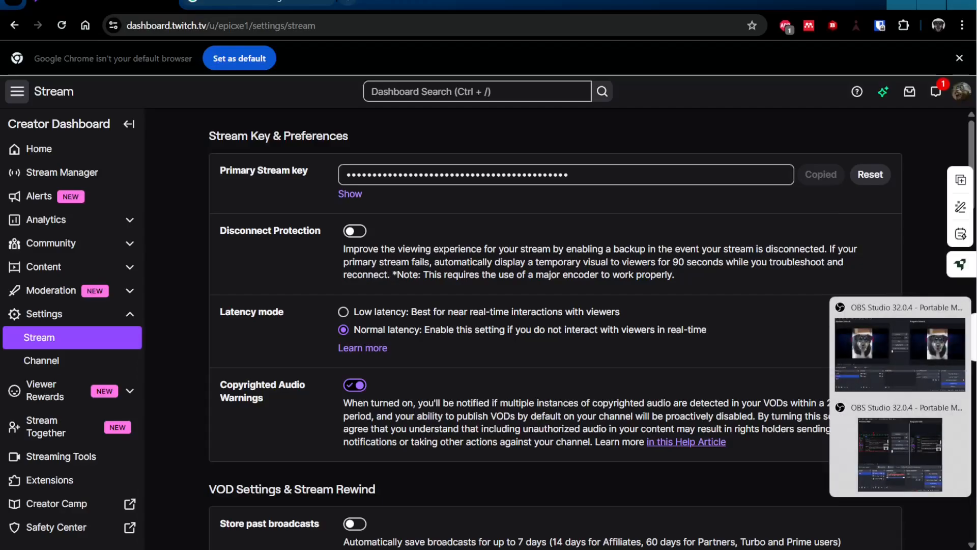
pyautogui.click(909, 360)
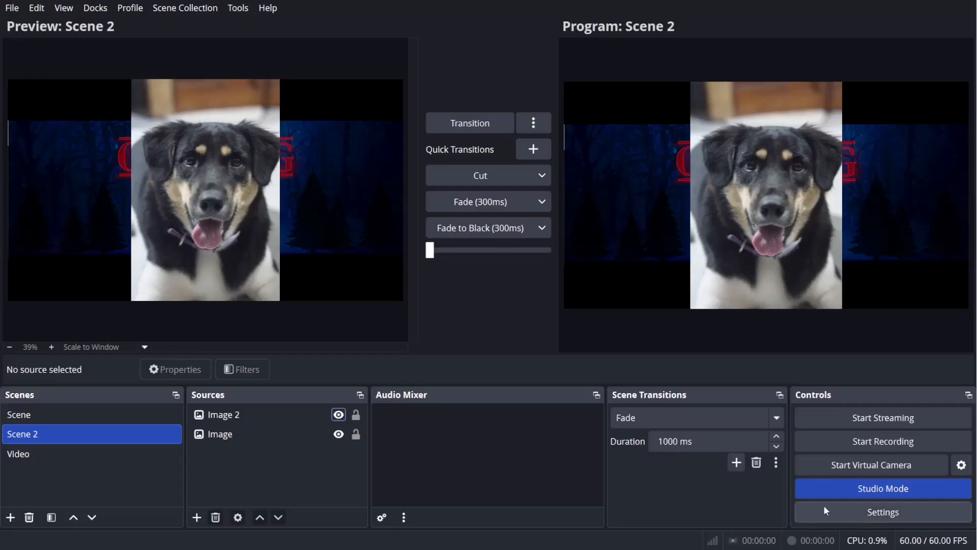
pyautogui.click(859, 512)
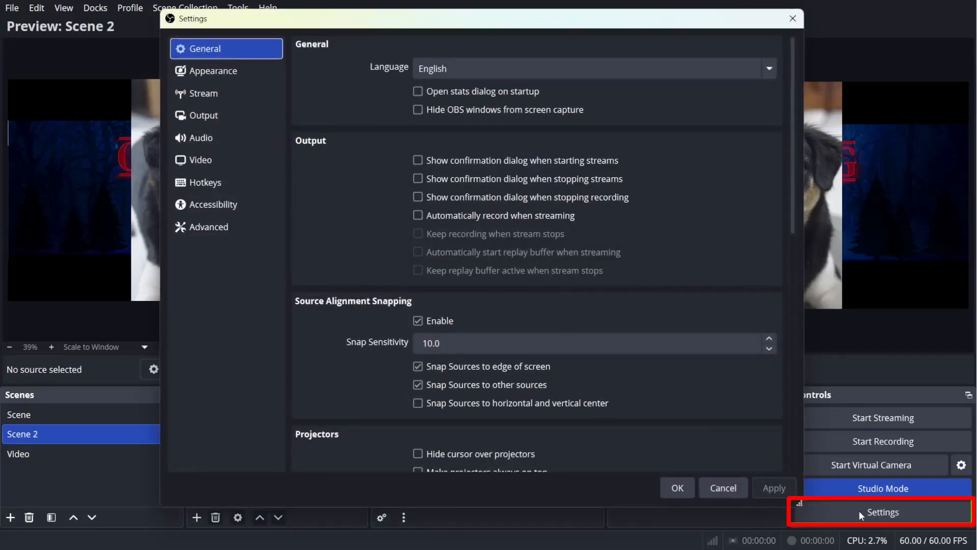
pyautogui.click(212, 96)
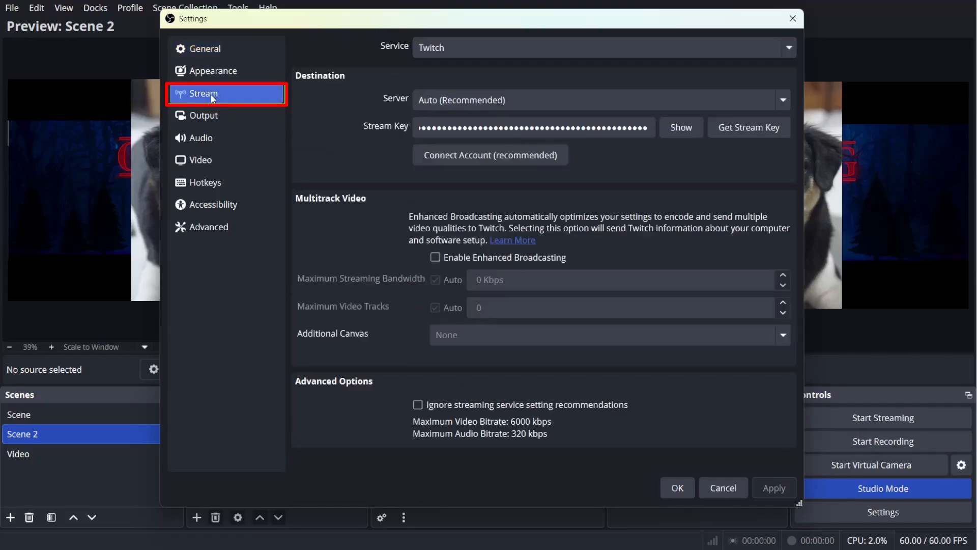
pyautogui.doubleClick(499, 133)
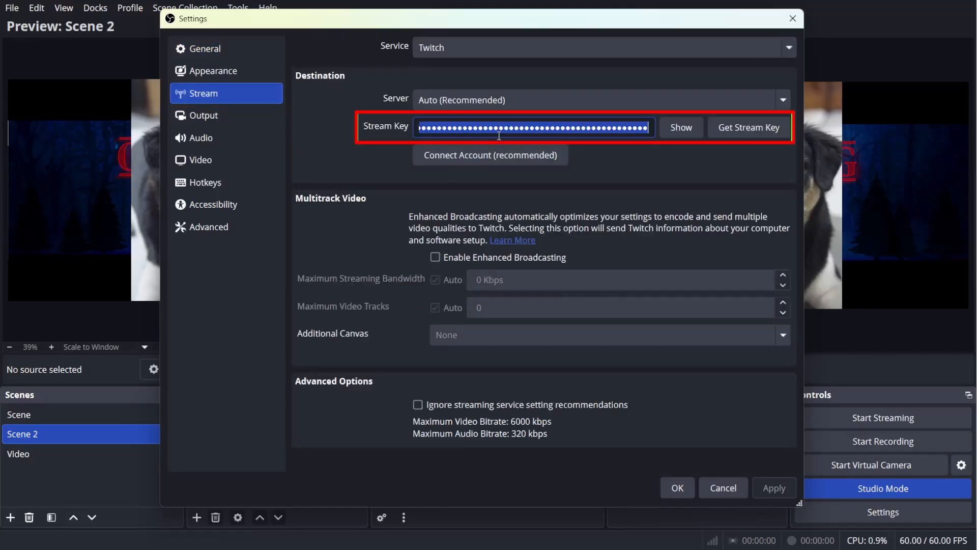
pyautogui.hotkey('ctrl', 'v')
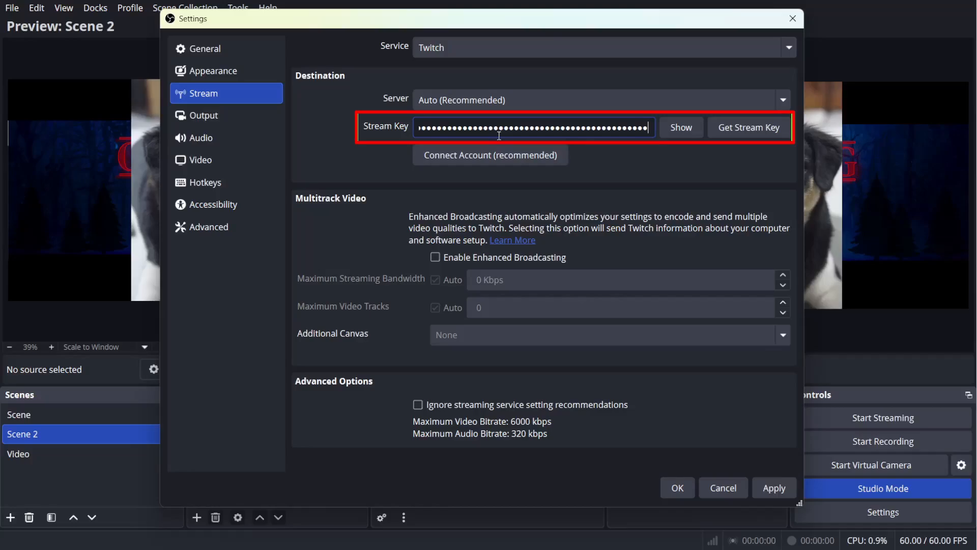
pyautogui.click(781, 481)
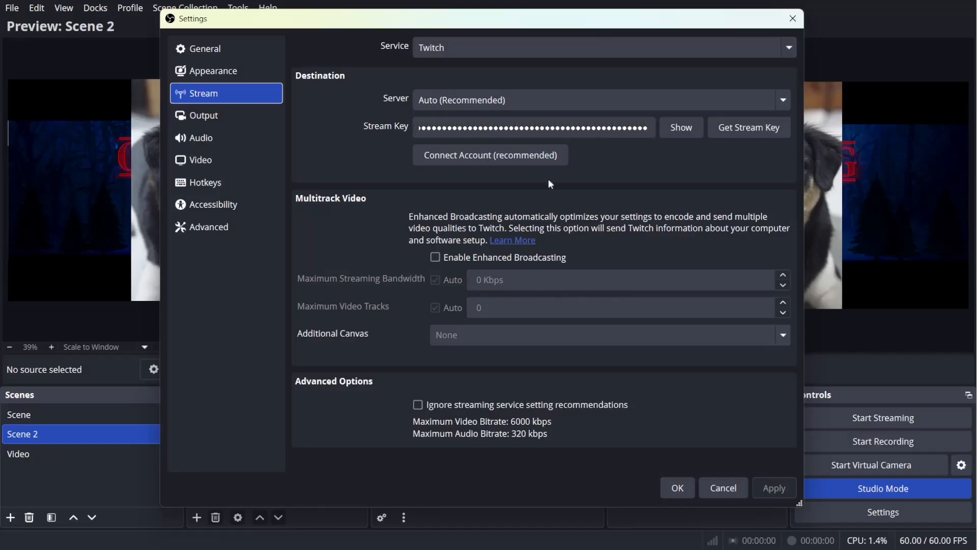
pyautogui.click(676, 488)
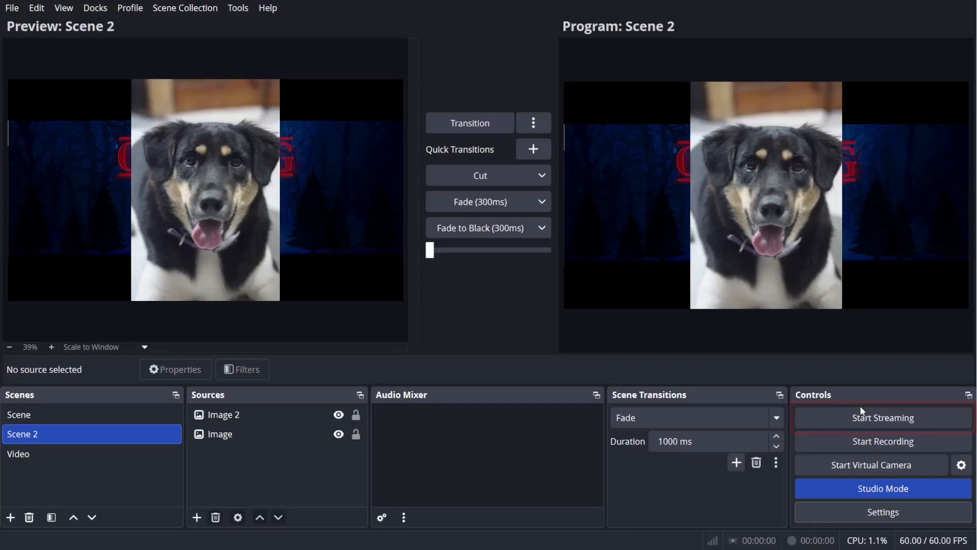
# Start streaming and switch to Twitch's Stream Manager in Chrome to check the live stream preview
pyautogui.click(884, 423)
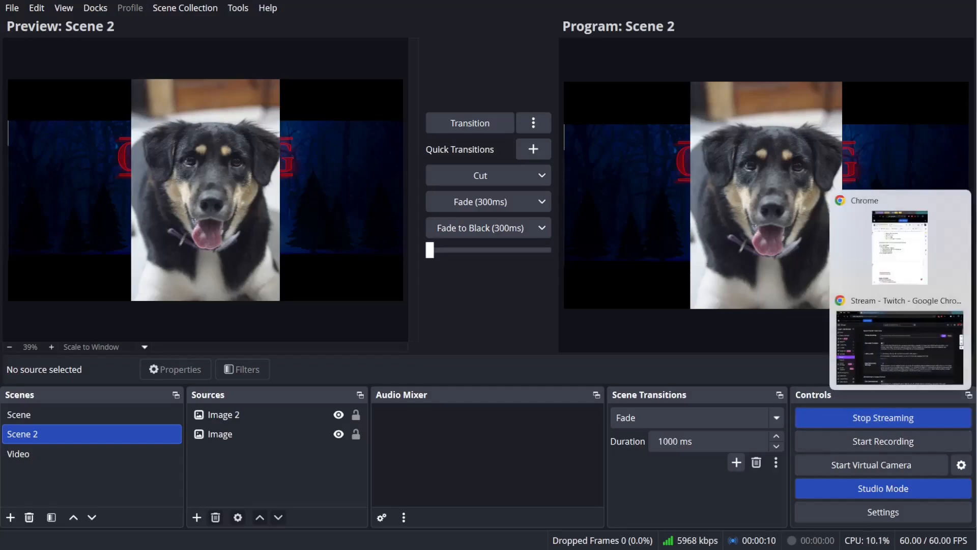
pyautogui.click(913, 350)
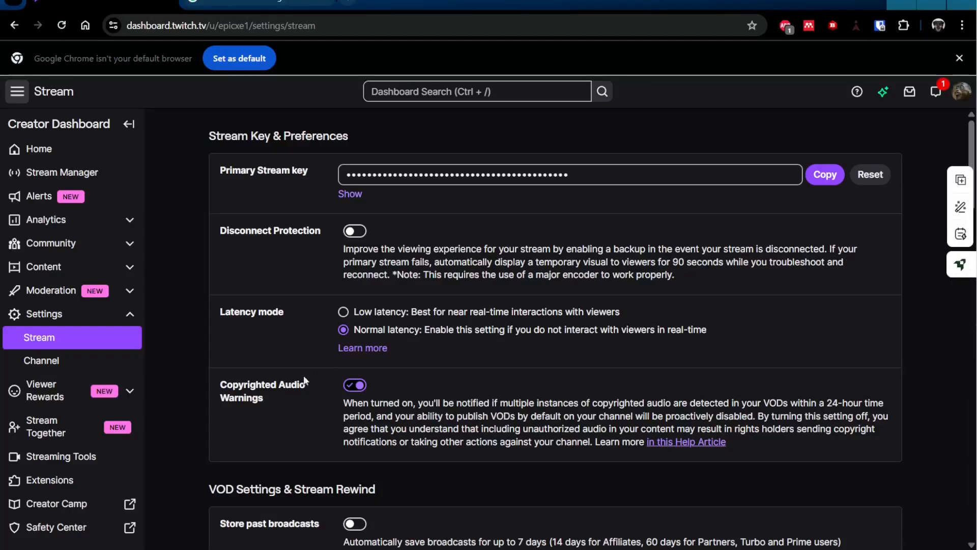
pyautogui.click(63, 173)
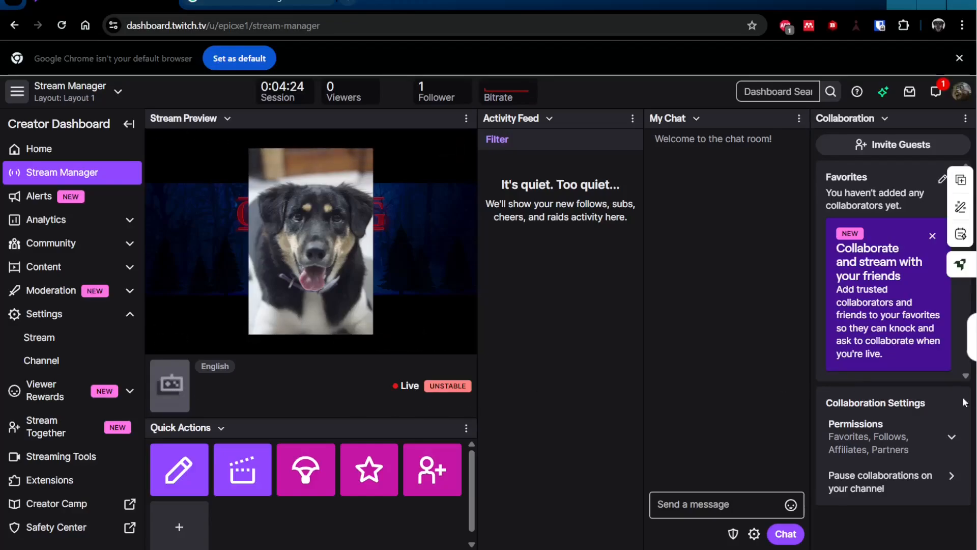
# Switch back to OBS Studio and load Scene 2 into the preview
pyautogui.moveTo(972, 337)
pyautogui.click(887, 393)
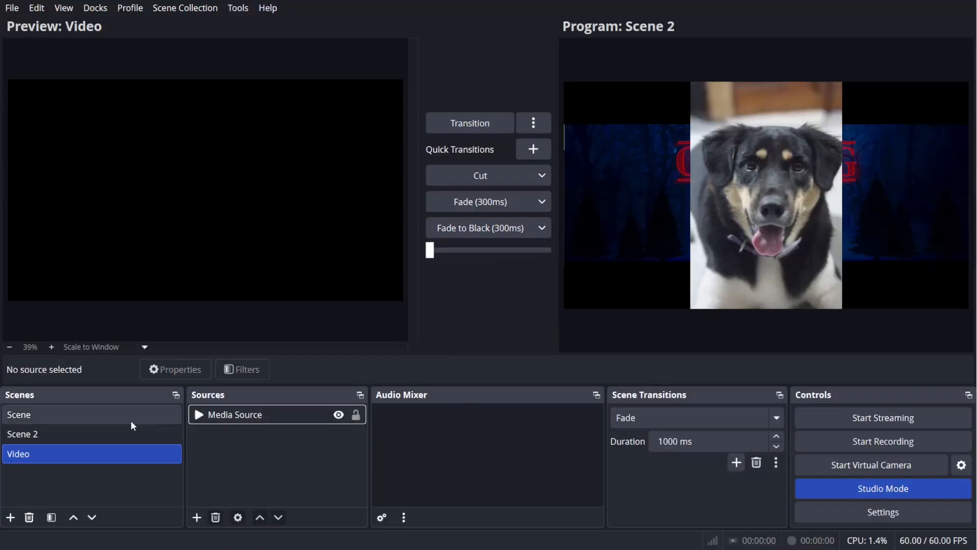
pyautogui.click(120, 433)
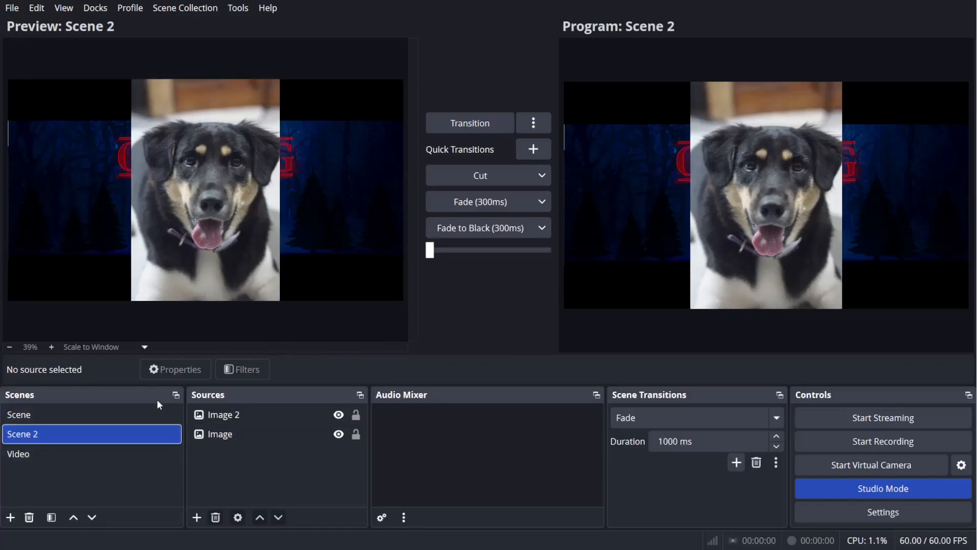
# Add a new scene named Green Screen
pyautogui.rightClick(97, 466)
pyautogui.click(109, 478)
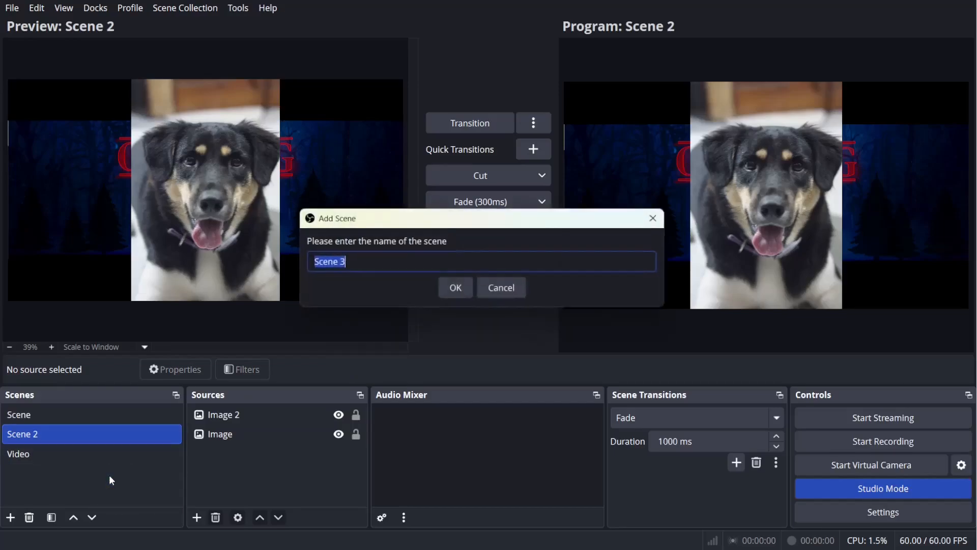
pyautogui.write('Green S')
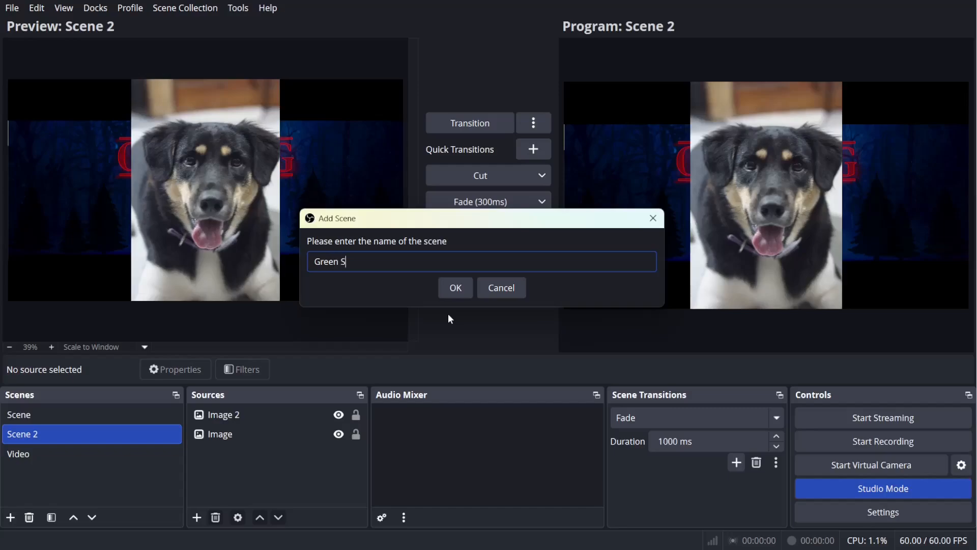
pyautogui.write('creen')
pyautogui.press('Return')
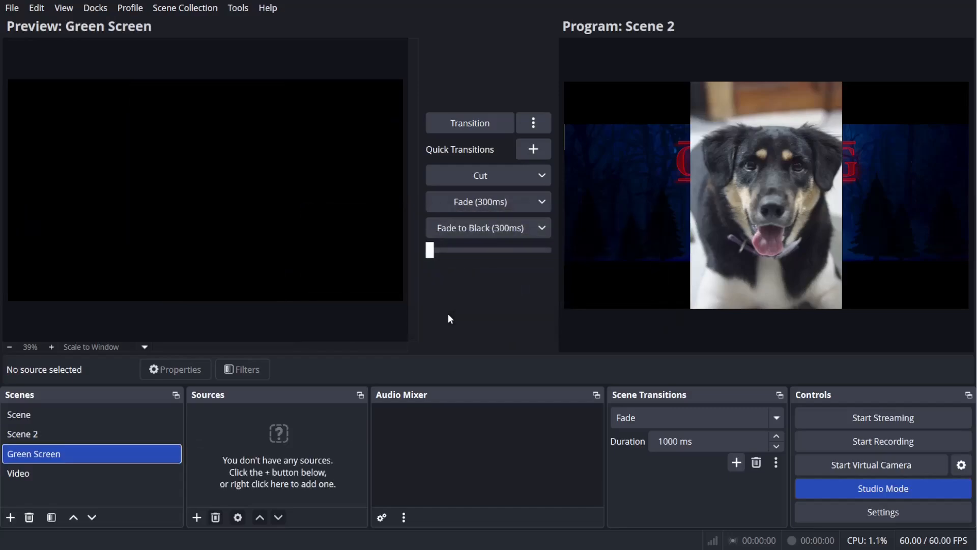
# Add a new image source to the Green Screen scene using the videoblocks PNG of the businesswoman on a green background
pyautogui.rightClick(228, 445)
pyautogui.moveTo(285, 455)
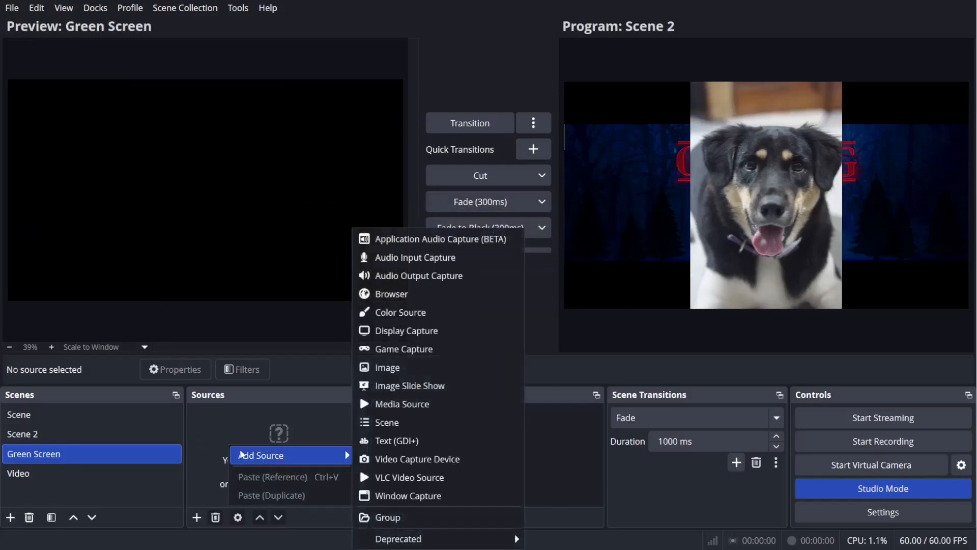
pyautogui.click(415, 369)
pyautogui.click(525, 354)
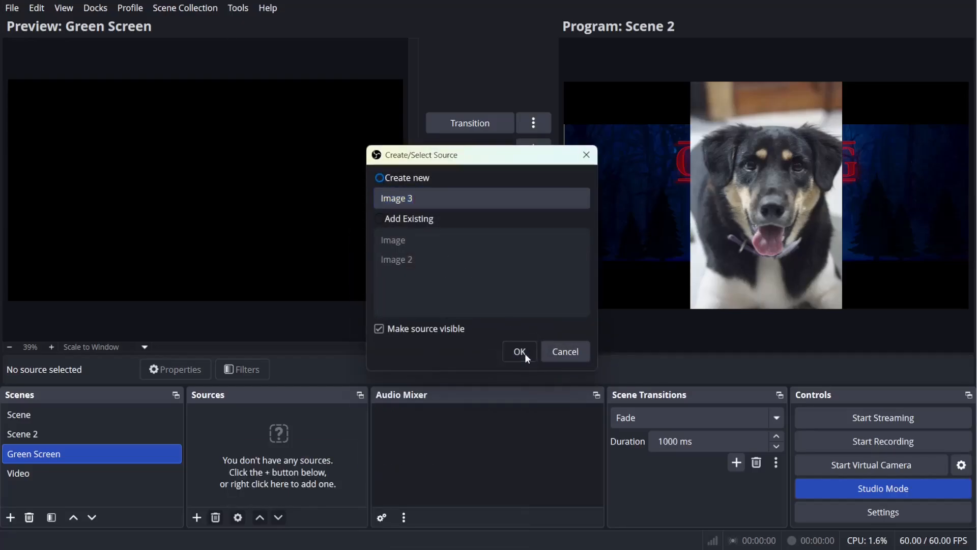
pyautogui.click(671, 278)
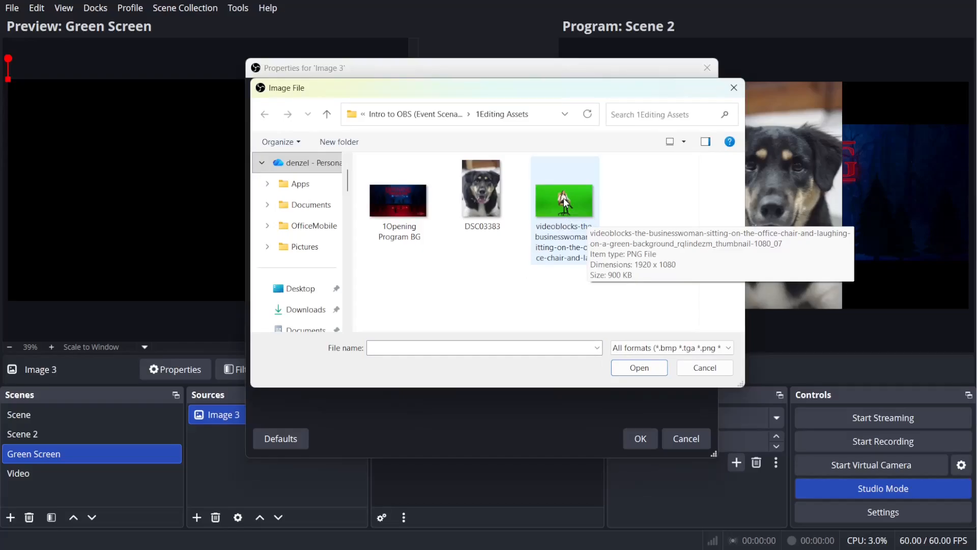
pyautogui.doubleClick(566, 202)
pyautogui.click(640, 438)
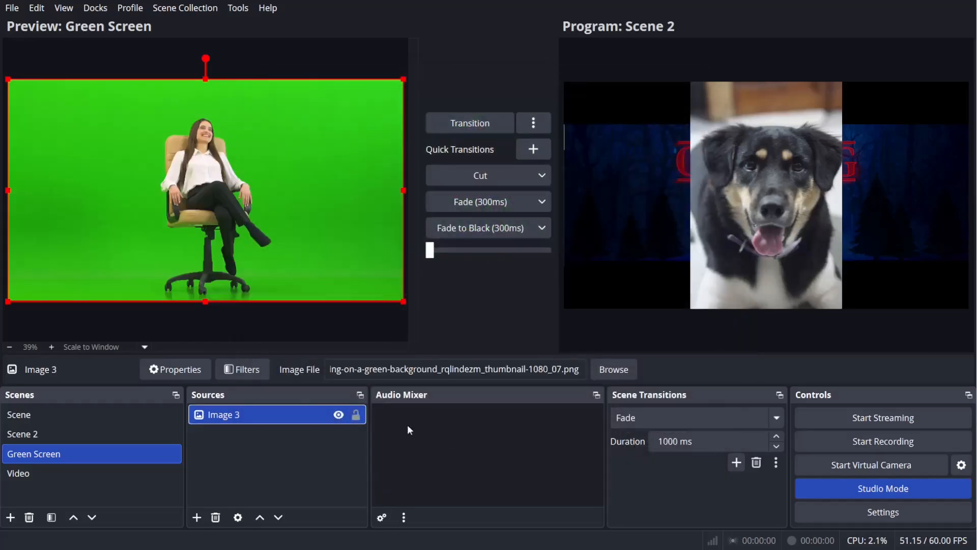
# Add a Chroma Key effect filter to the businesswoman image source in the Green Screen scene
pyautogui.click(207, 319)
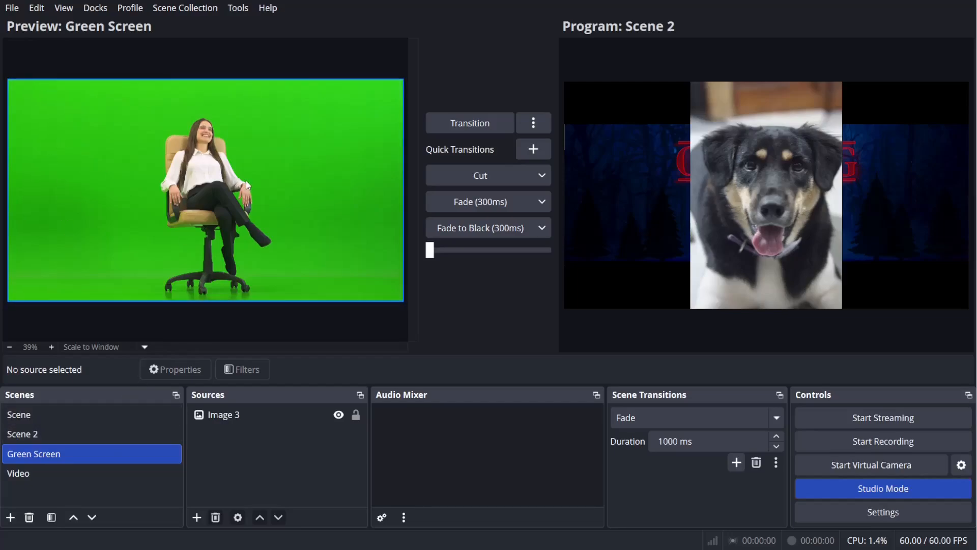
pyautogui.click(298, 206)
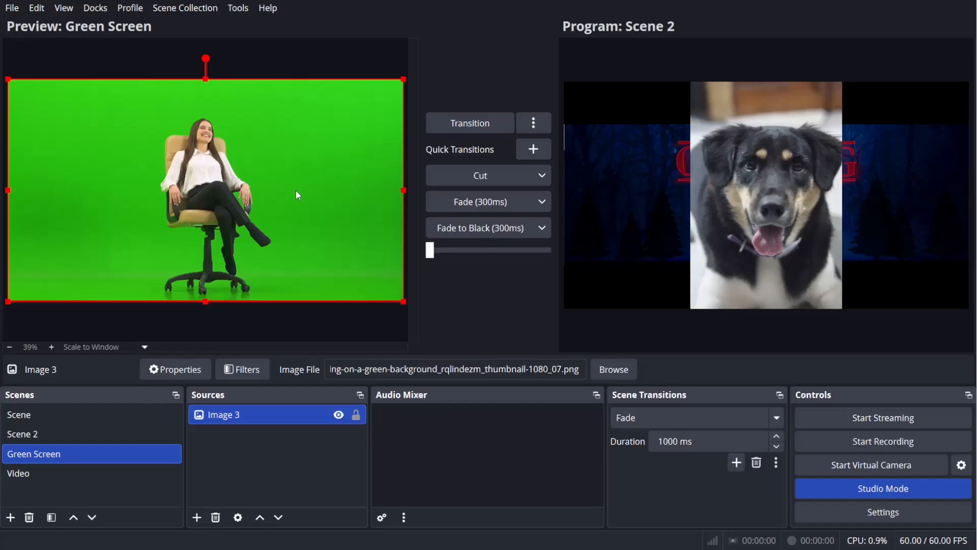
pyautogui.rightClick(302, 180)
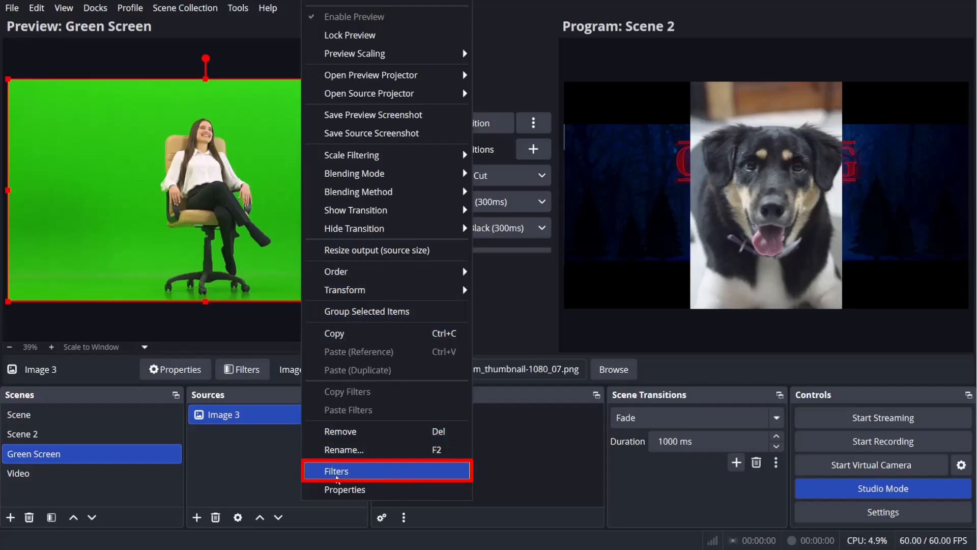
pyautogui.click(338, 471)
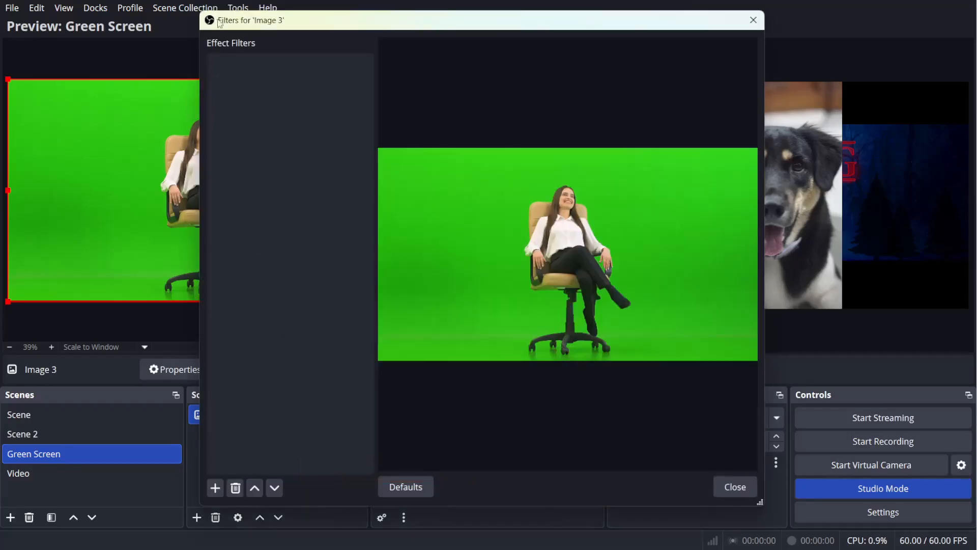
pyautogui.click(212, 489)
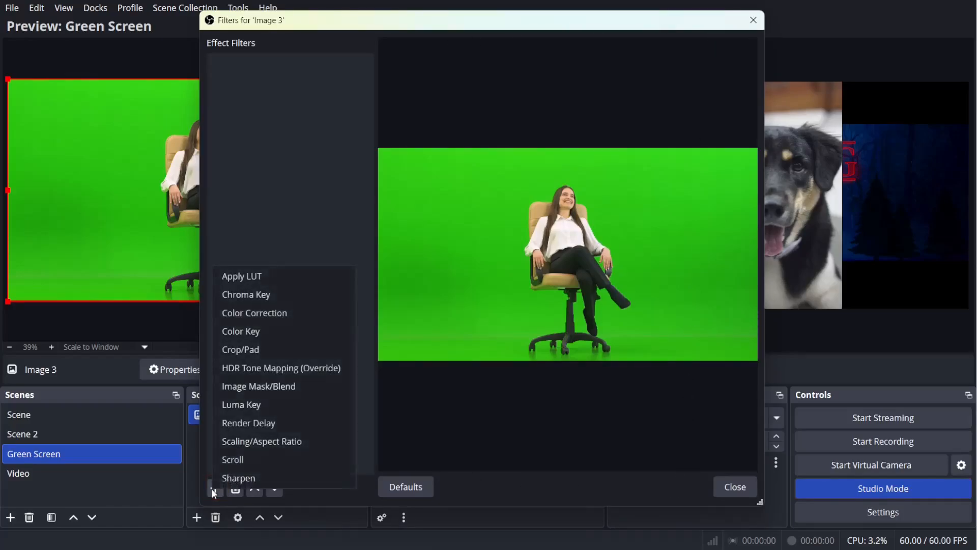
pyautogui.click(265, 298)
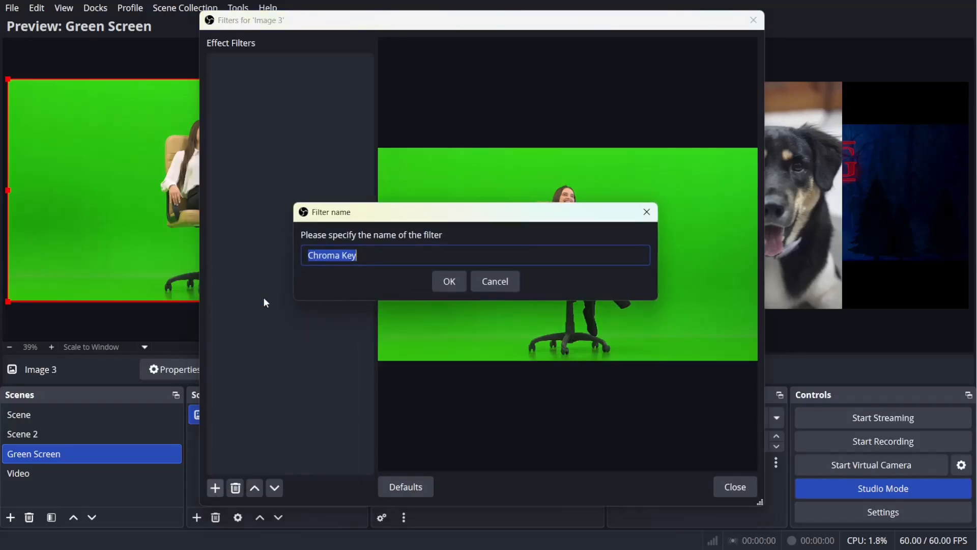
pyautogui.click(441, 280)
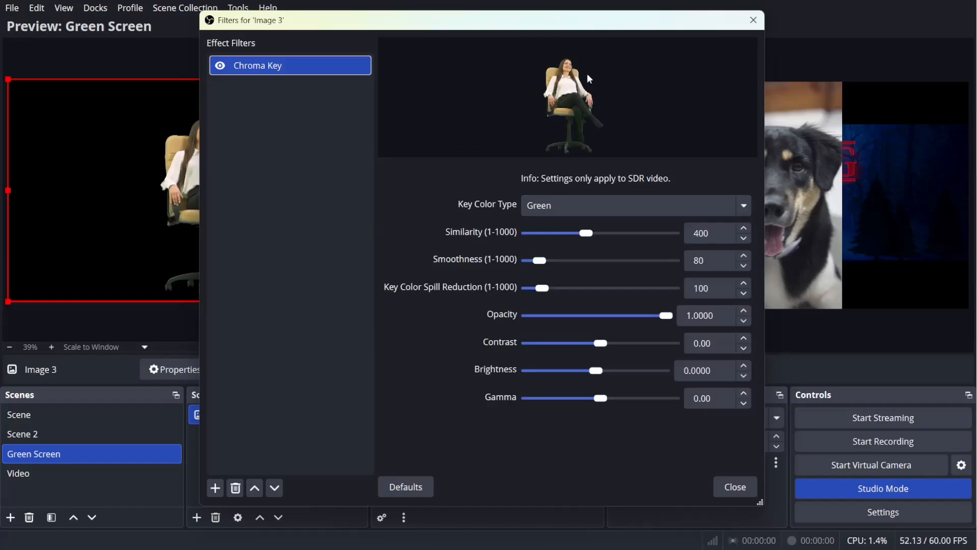
# Review the chroma key's color type options, choose Green, and close the image's filter settings
pyautogui.click(570, 212)
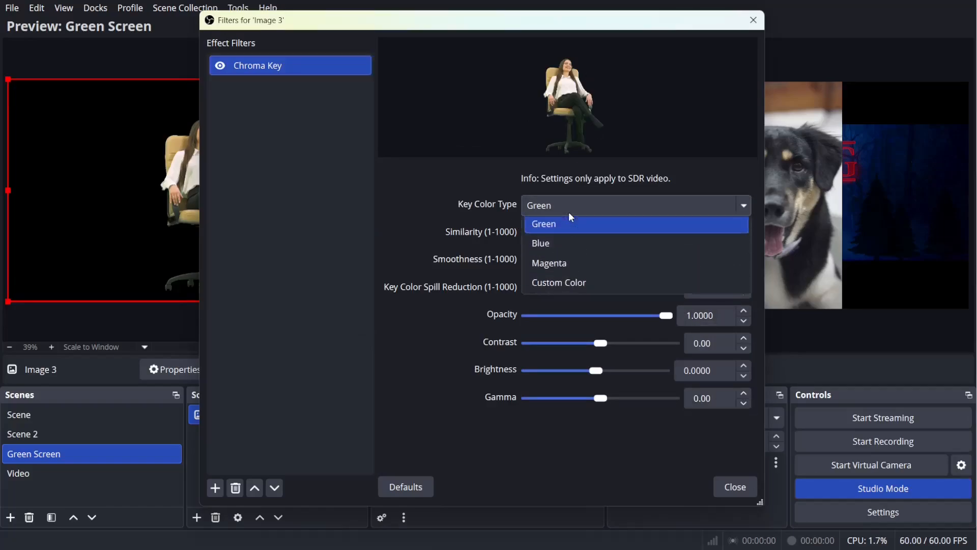
pyautogui.click(563, 202)
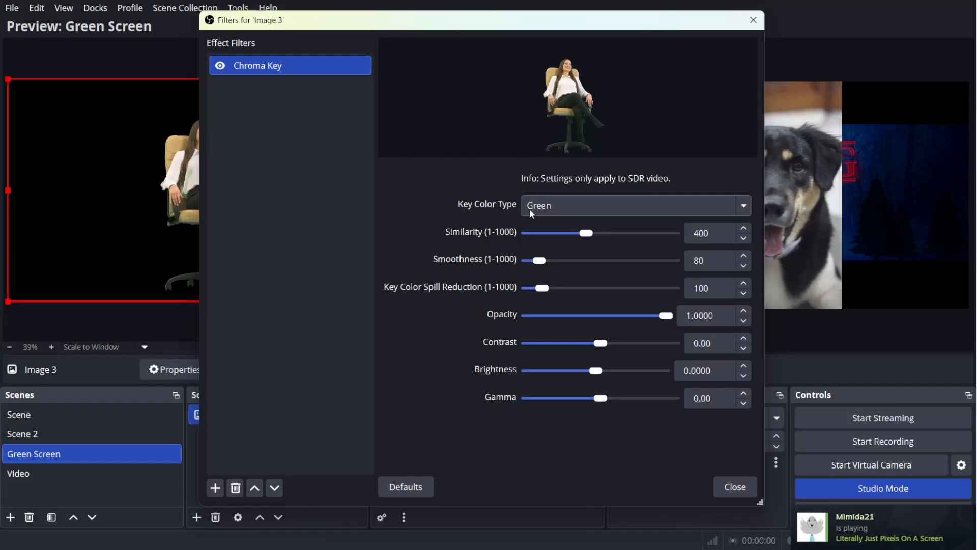
pyautogui.click(553, 214)
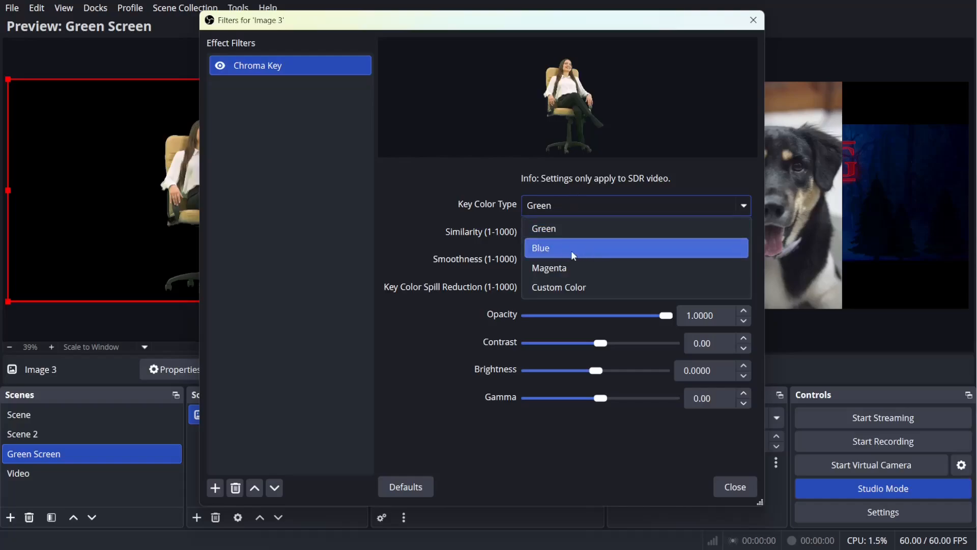
pyautogui.click(557, 230)
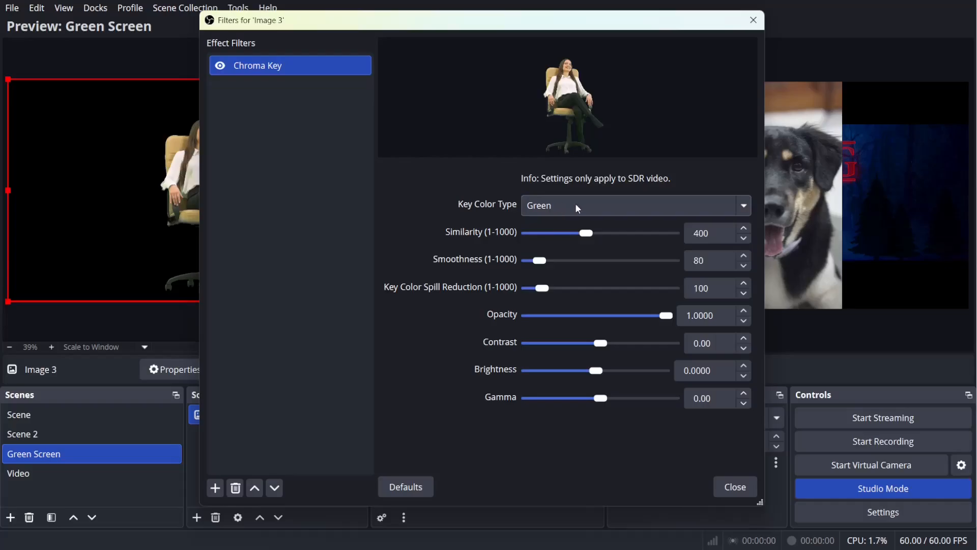
pyautogui.click(724, 488)
pyautogui.click(320, 326)
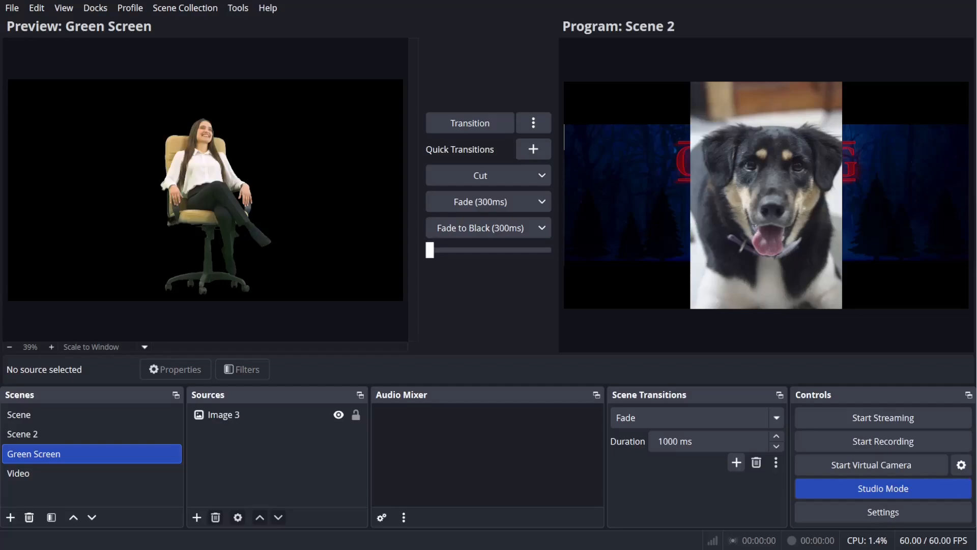
# Load the Green Screen scene into the preview, transition it to the program output with Fade, and cut back to Scene 2
pyautogui.click(115, 432)
pyautogui.click(117, 453)
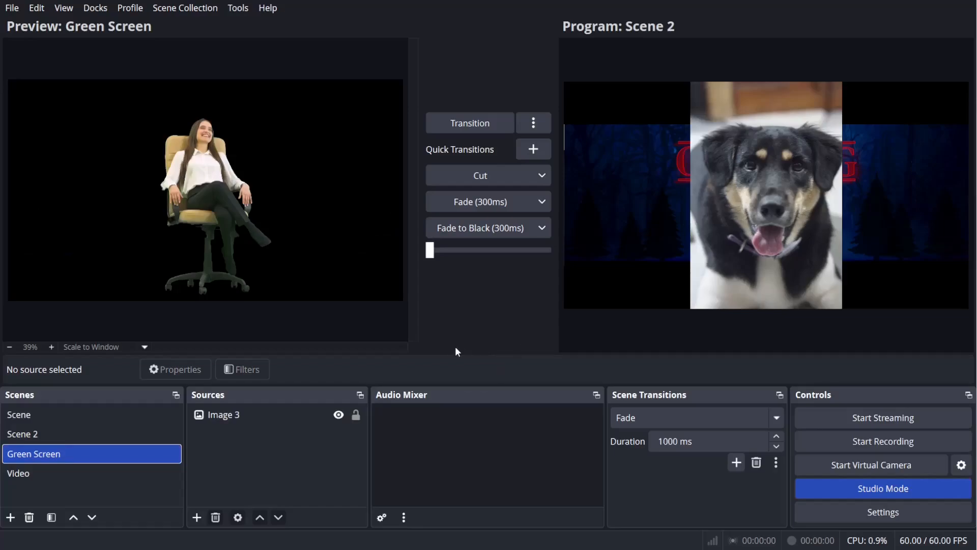
pyautogui.click(99, 422)
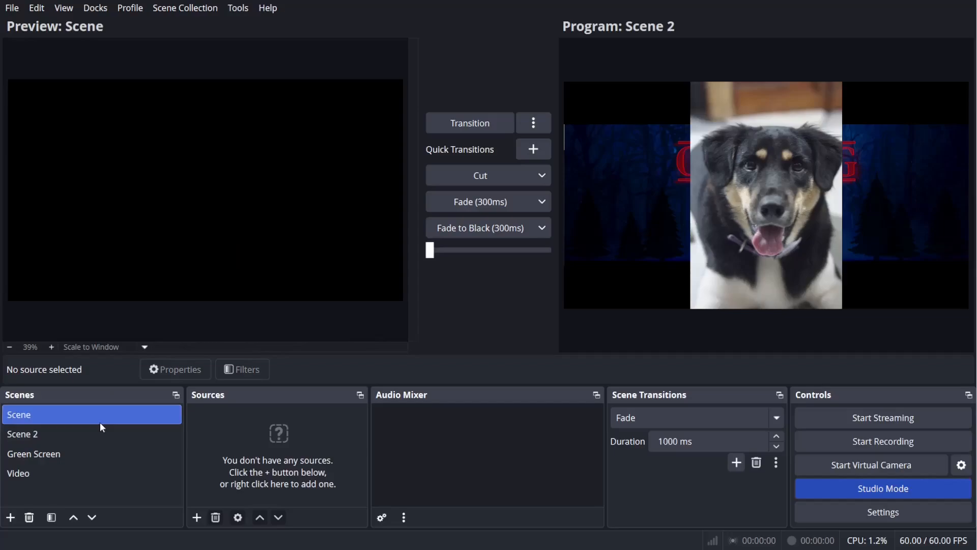
pyautogui.click(102, 434)
pyautogui.click(47, 418)
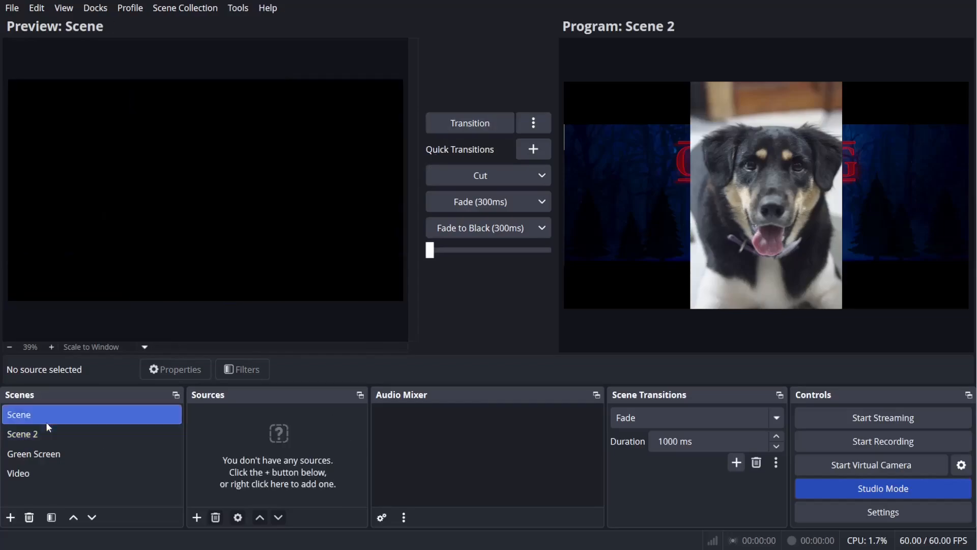
pyautogui.click(82, 455)
pyautogui.click(470, 122)
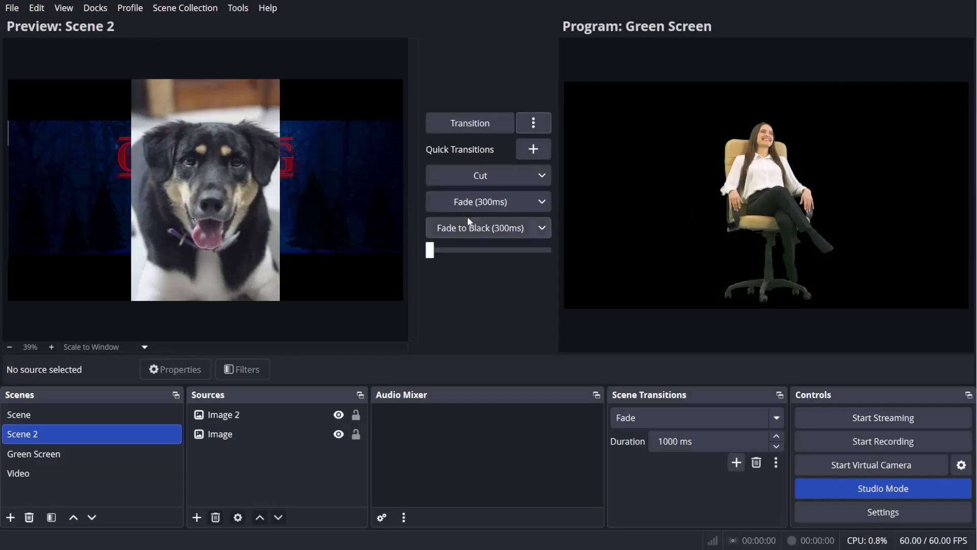
pyautogui.click(479, 177)
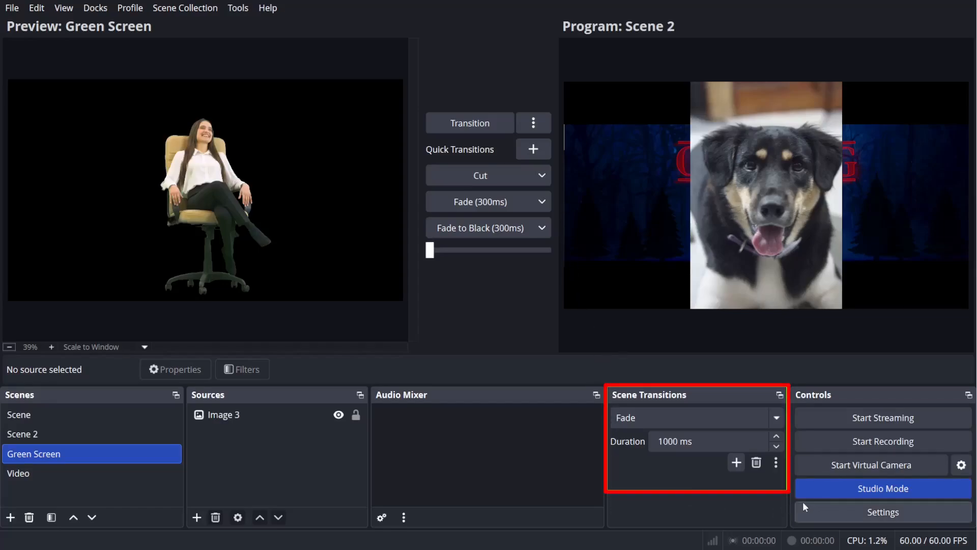
# Add a Stinger scene transition using Among Us_Stinger1.mov from the 4Stinger folder and send Green Screen to the program output with it
pyautogui.click(731, 465)
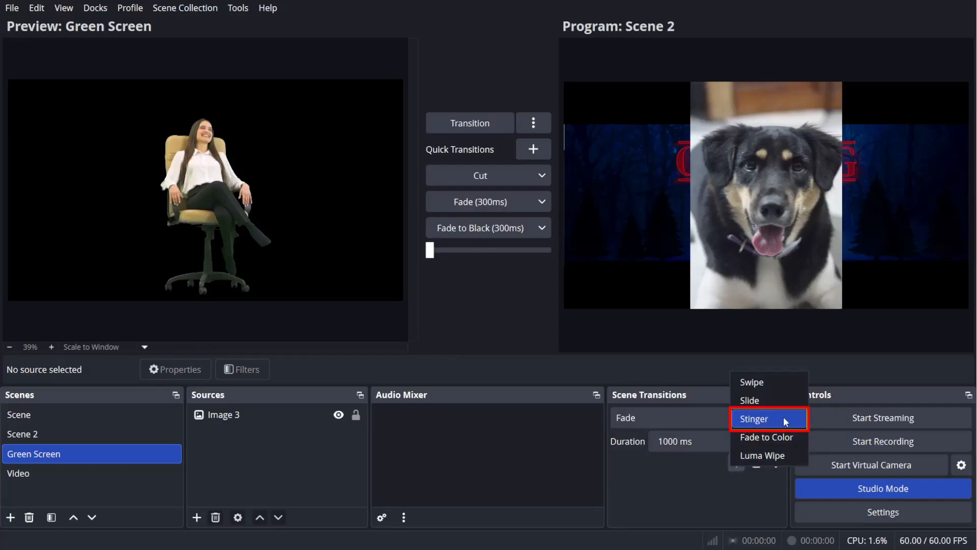
pyautogui.click(751, 420)
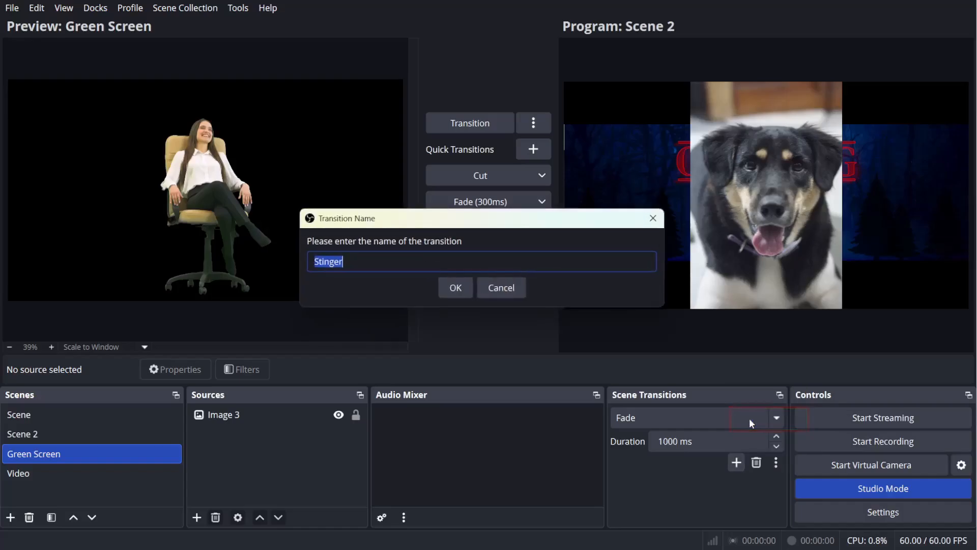
pyautogui.click(456, 292)
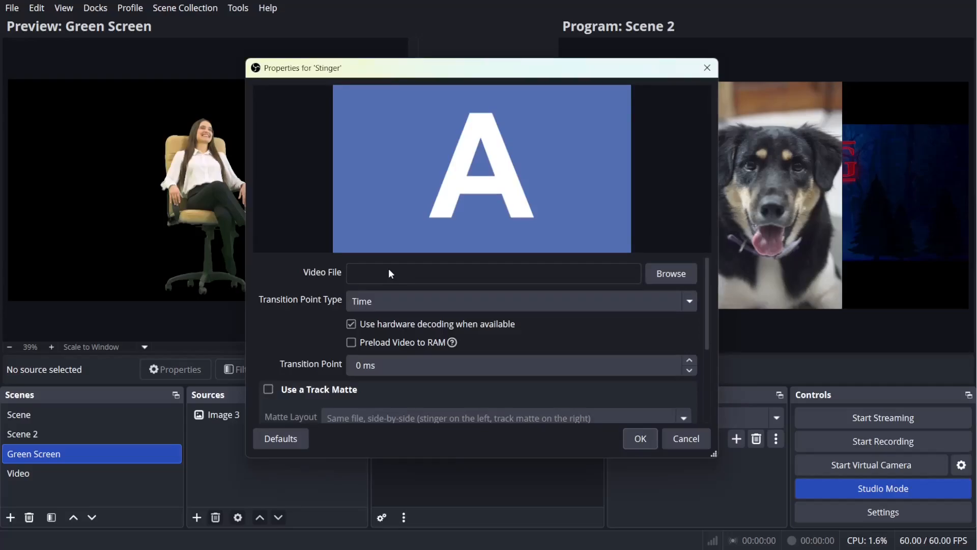
pyautogui.scroll(-1, 389, 268)
pyautogui.scroll(1, 586, 285)
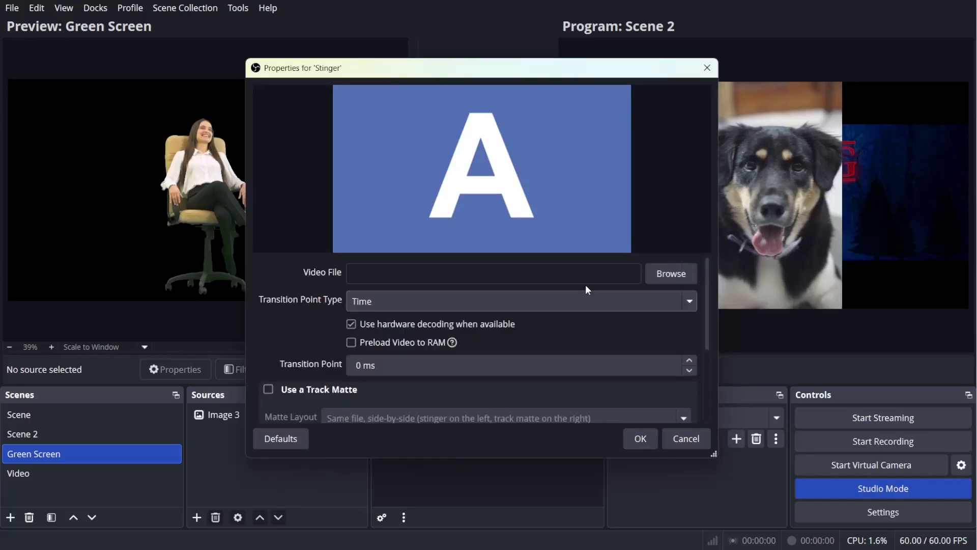
pyautogui.click(659, 273)
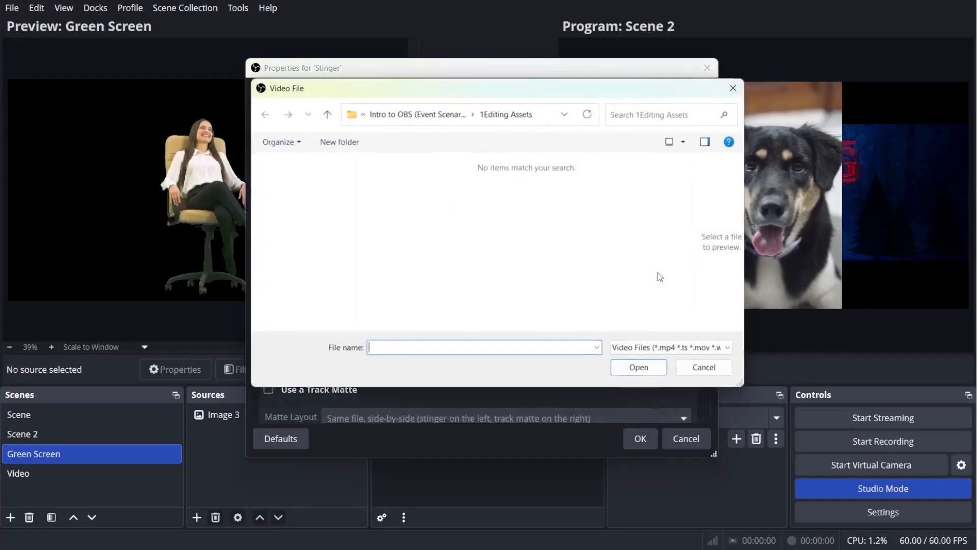
pyautogui.click(444, 113)
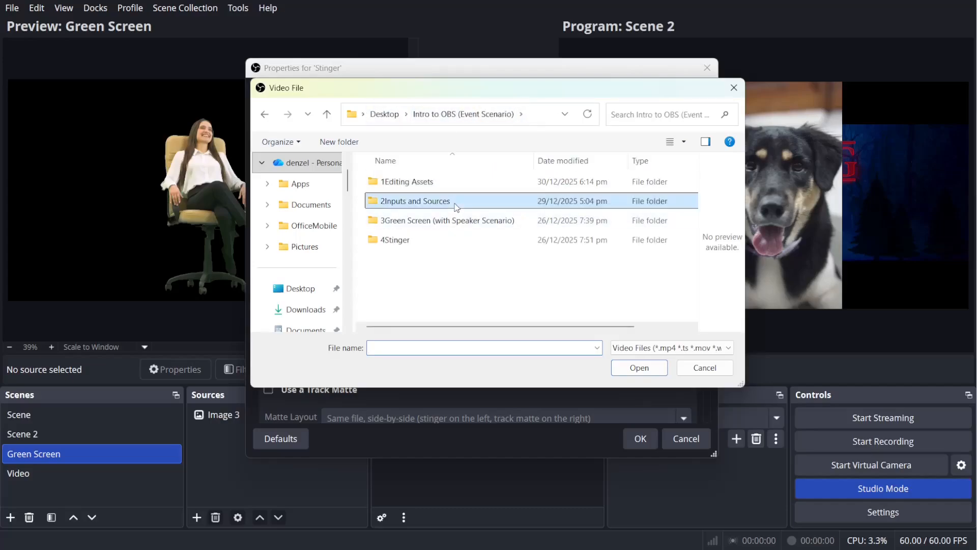
pyautogui.doubleClick(429, 241)
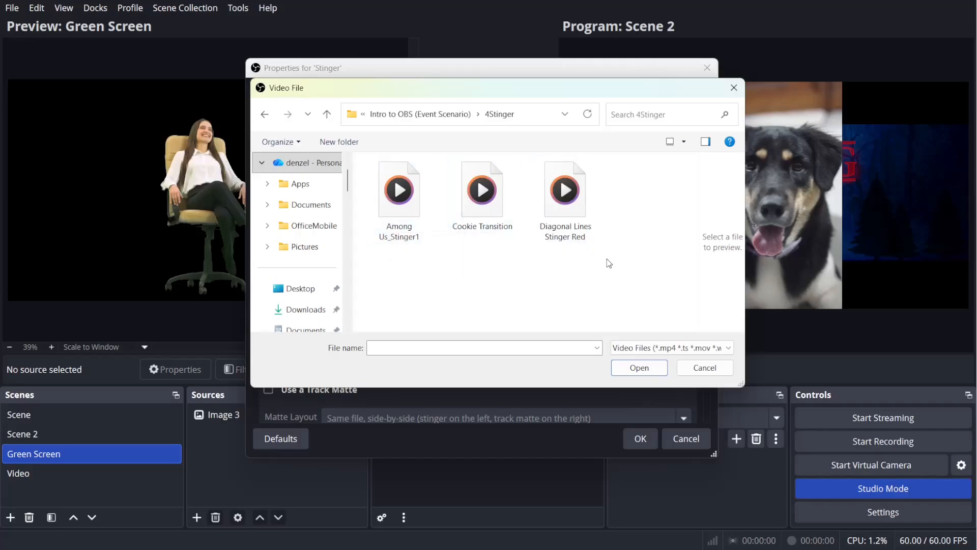
pyautogui.doubleClick(399, 203)
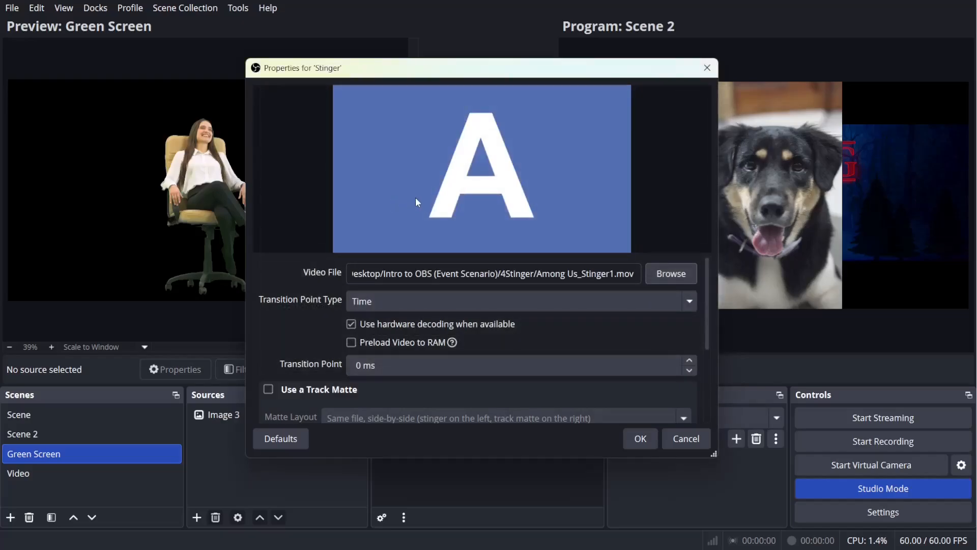
pyautogui.click(631, 439)
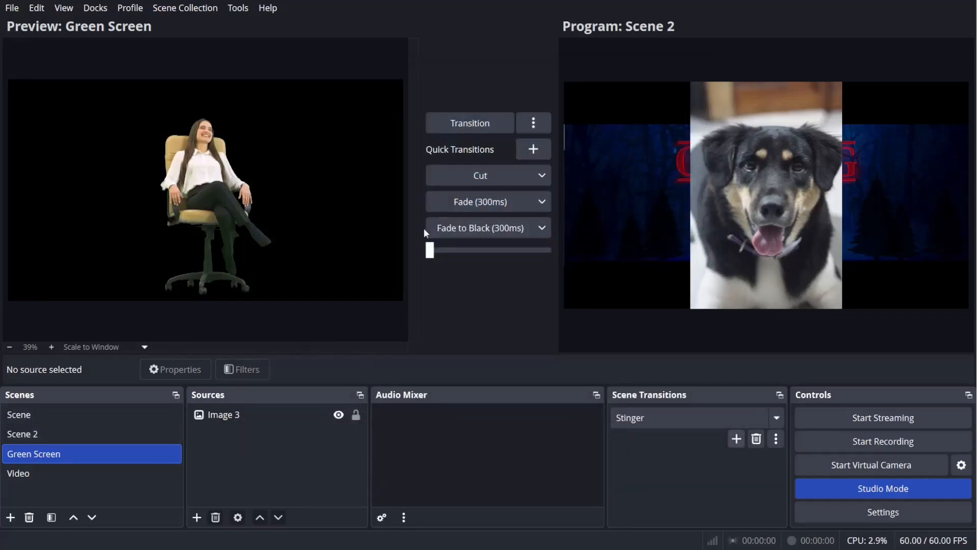
pyautogui.click(473, 122)
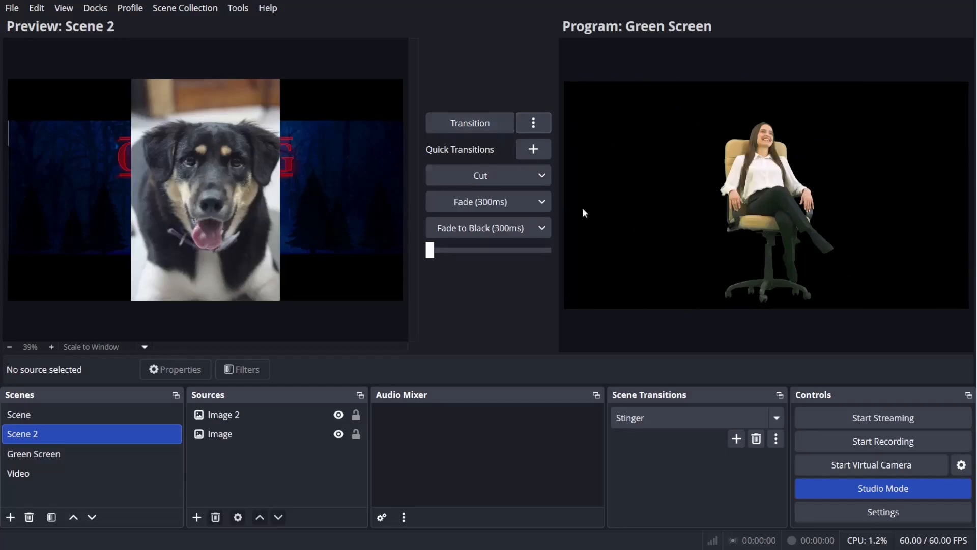
# Add a second Stinger scene transition named Stinger (2) using Cookie Transition.mov as its video file
pyautogui.click(736, 439)
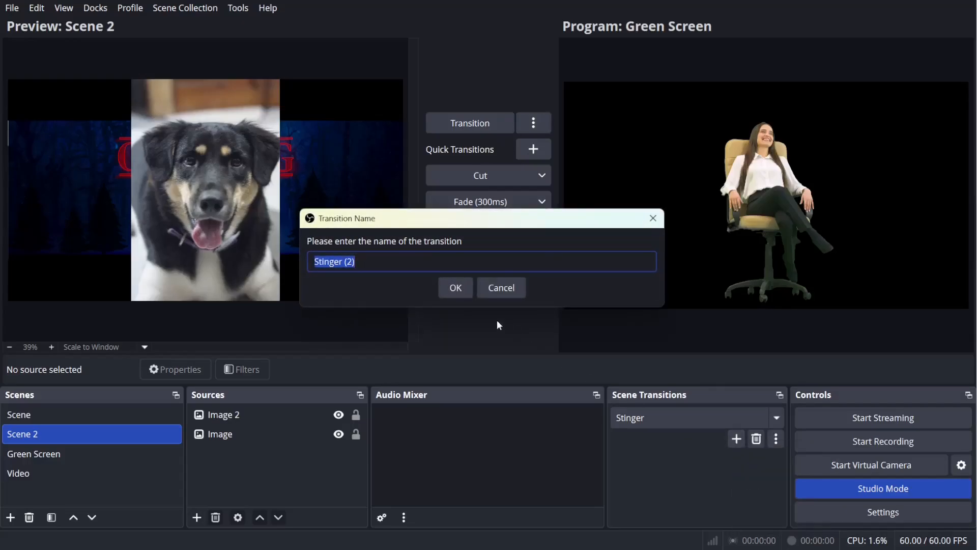
pyautogui.click(454, 286)
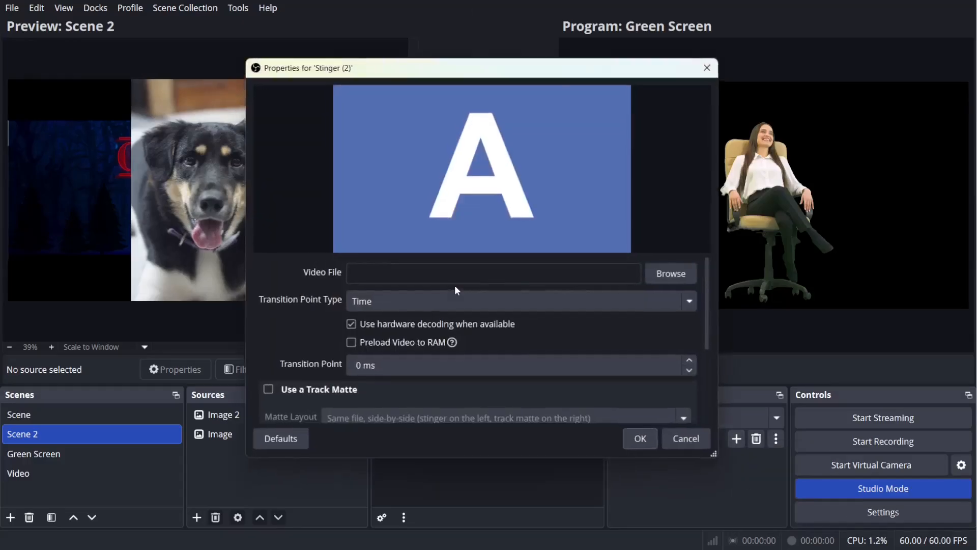
pyautogui.click(656, 274)
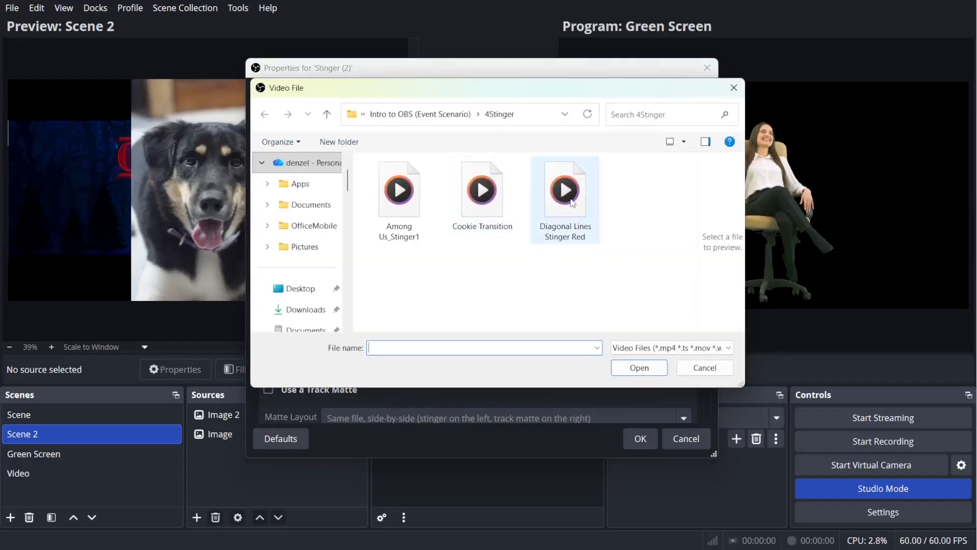
pyautogui.doubleClick(497, 204)
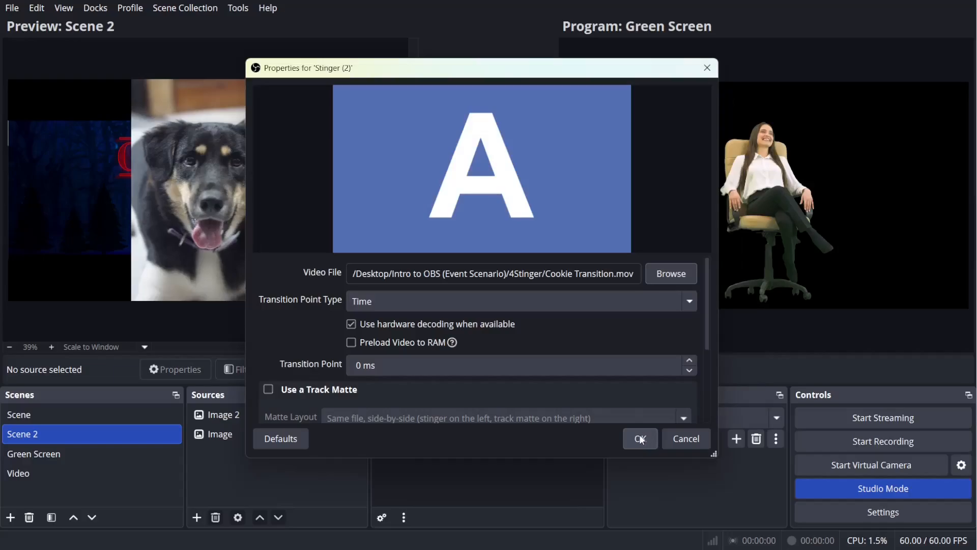
pyautogui.click(640, 438)
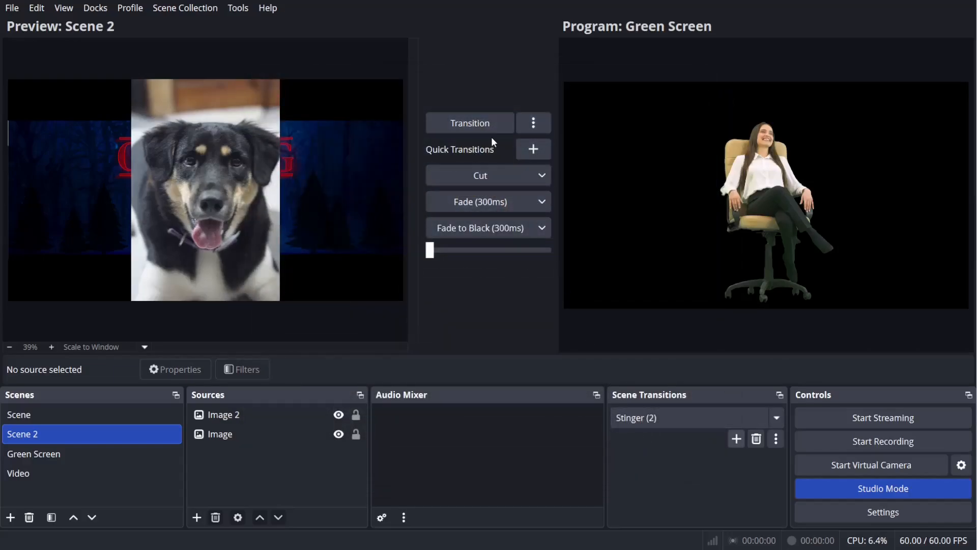
# Play the cookie stinger three times, swapping Scene 2 and Green Screen between preview and program and ending with Scene 2 on program
pyautogui.click(482, 124)
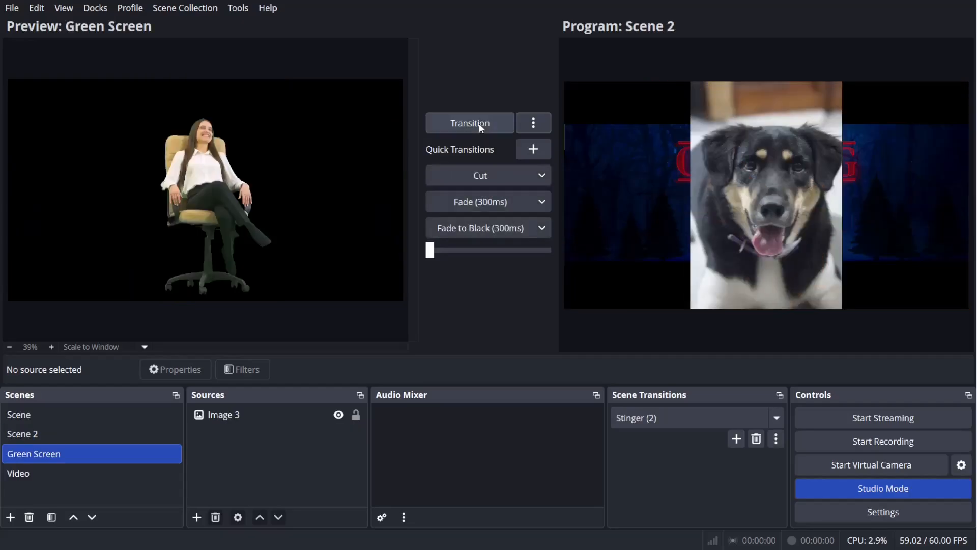
pyautogui.click(483, 124)
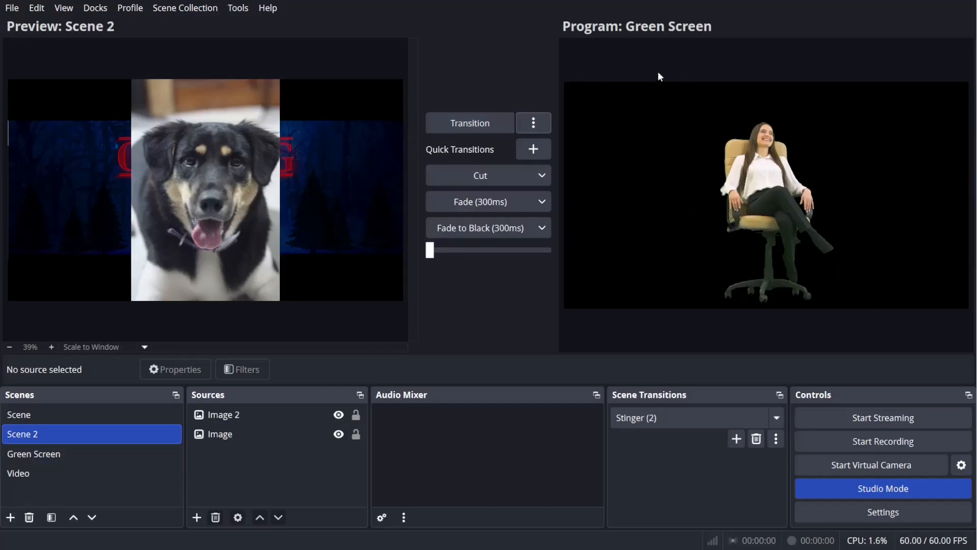
pyautogui.click(489, 129)
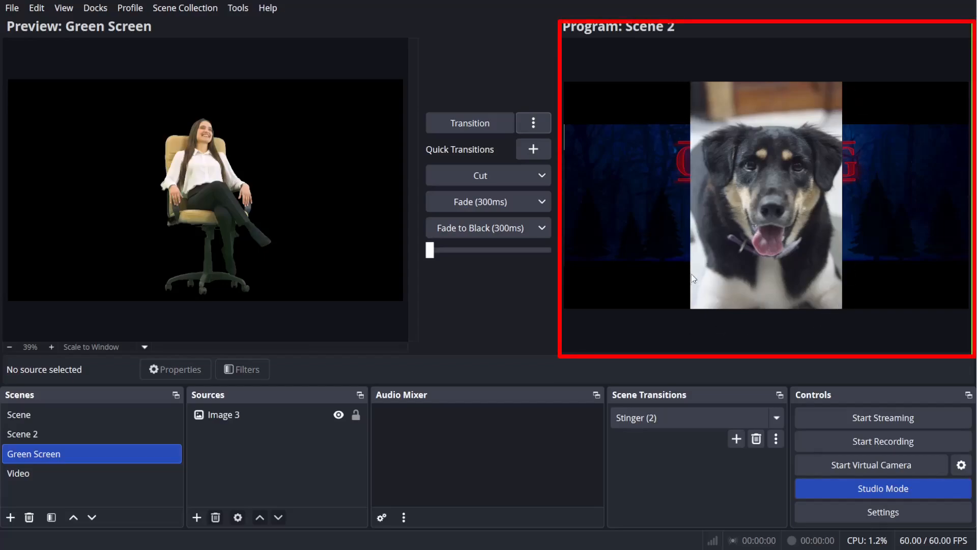
# Send Green Screen to the program output and set the Stinger (2) transition point to 1000 ms
pyautogui.click(502, 125)
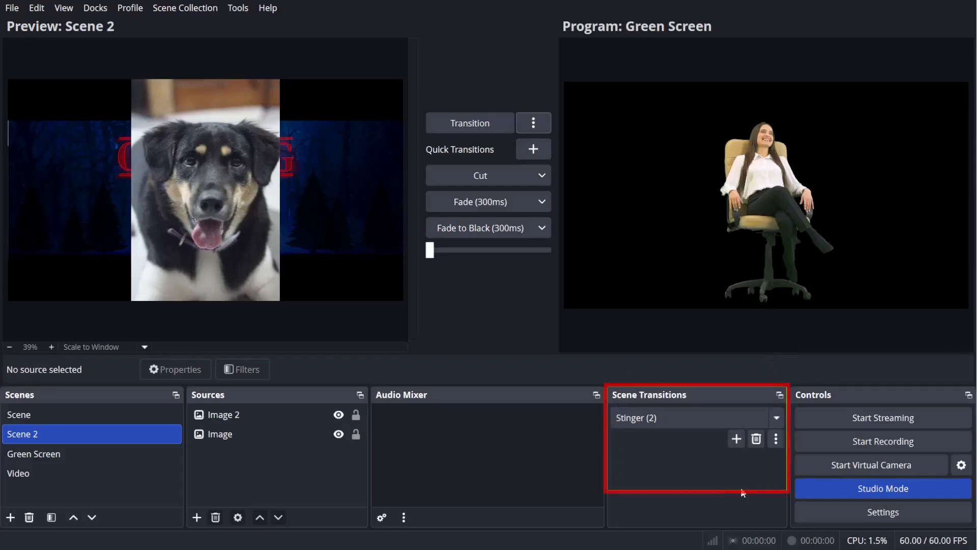
pyautogui.click(777, 440)
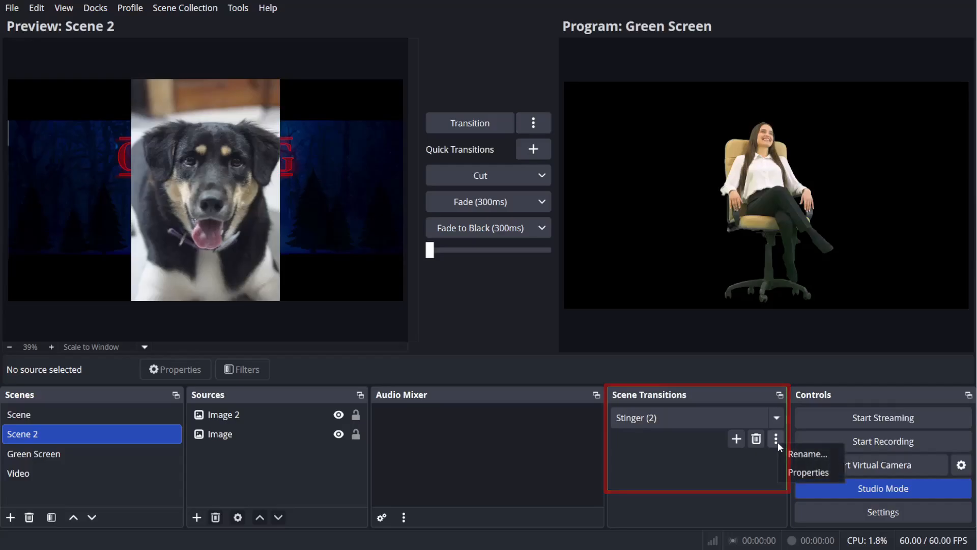
pyautogui.click(797, 471)
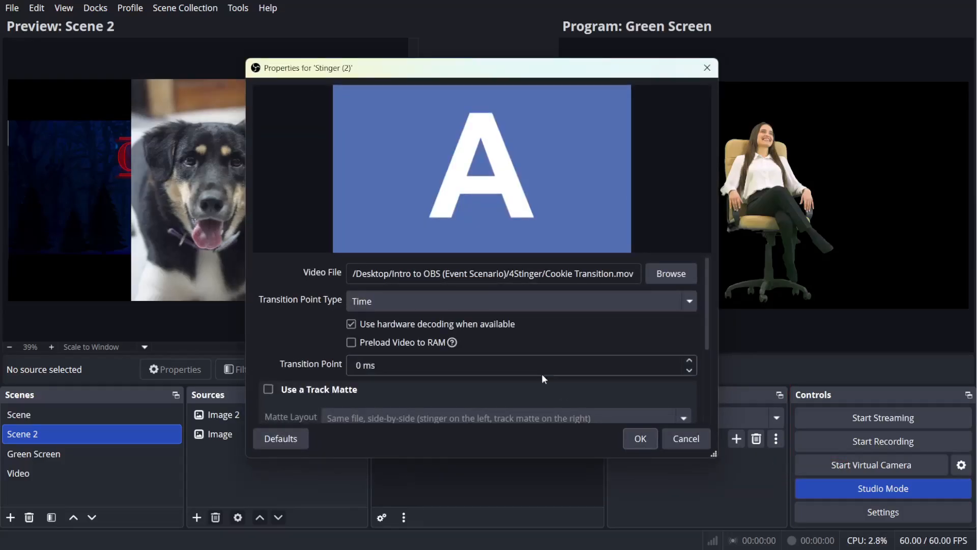
pyautogui.moveTo(376, 365); pyautogui.dragTo(355, 367)
pyautogui.click(363, 366)
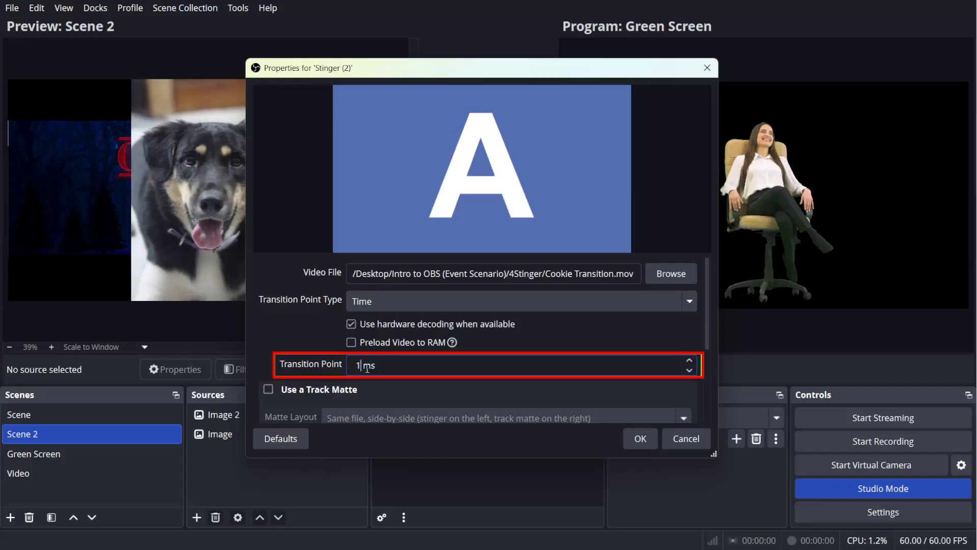
pyautogui.write('1000')
pyautogui.click(634, 440)
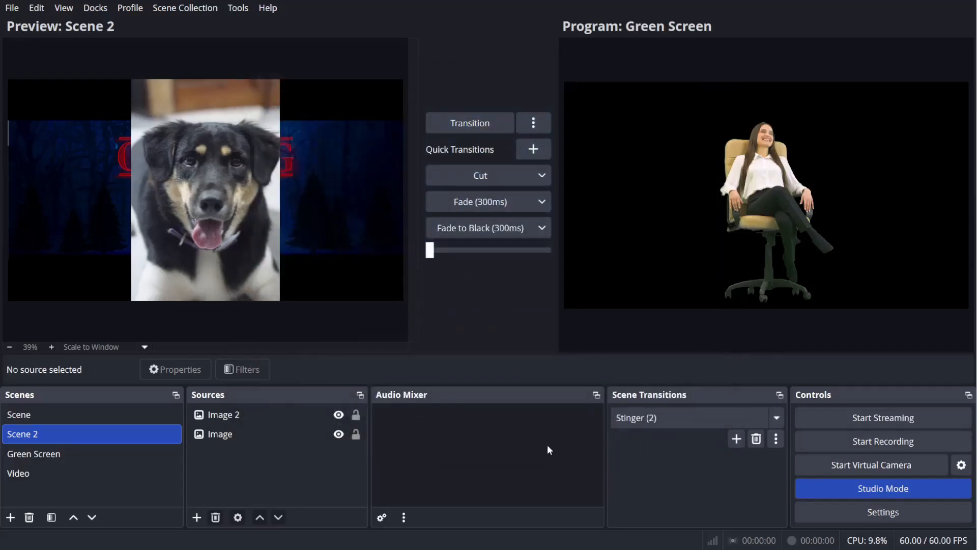
# Play the retimed cookie stinger to bring Scene 2 to the program output
pyautogui.click(473, 122)
pyautogui.click(472, 124)
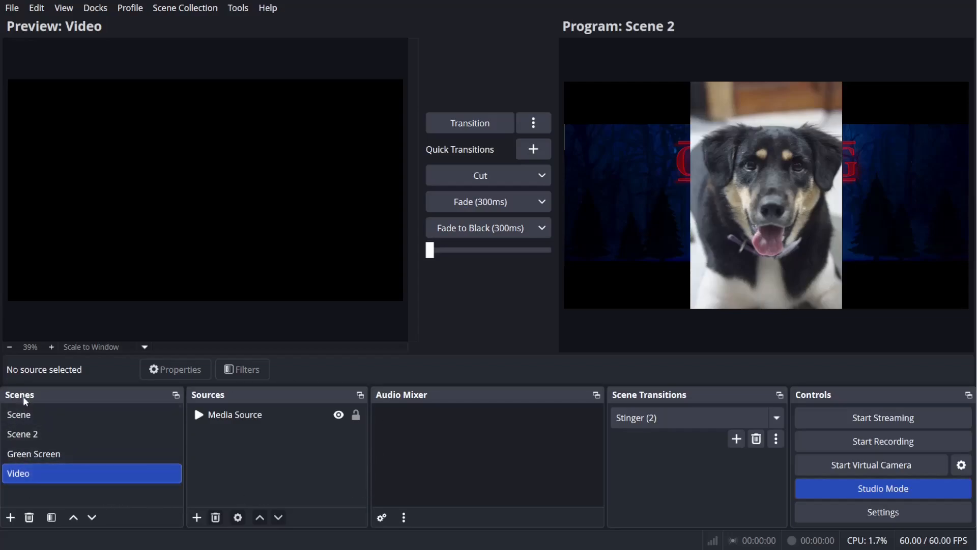
pyautogui.moveTo(370, 387); pyautogui.dragTo(370, 492)
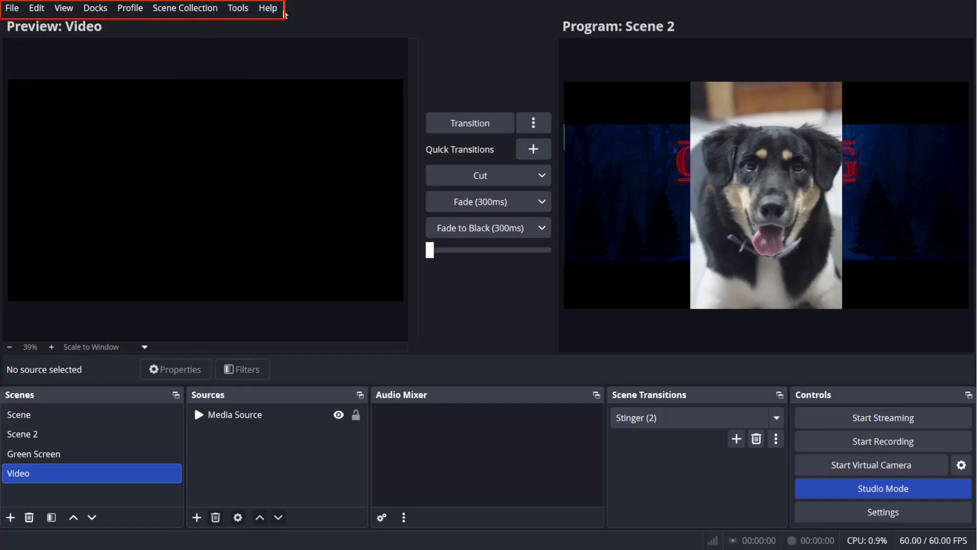
# Export the current scene collection to the Downloads folder as a JSON file named Transfer Setup
pyautogui.click(186, 9)
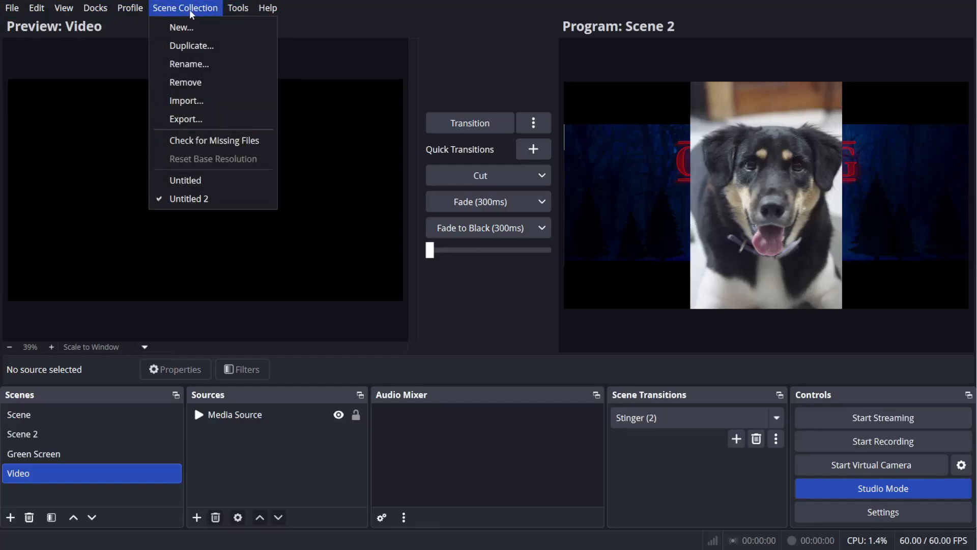
pyautogui.click(195, 121)
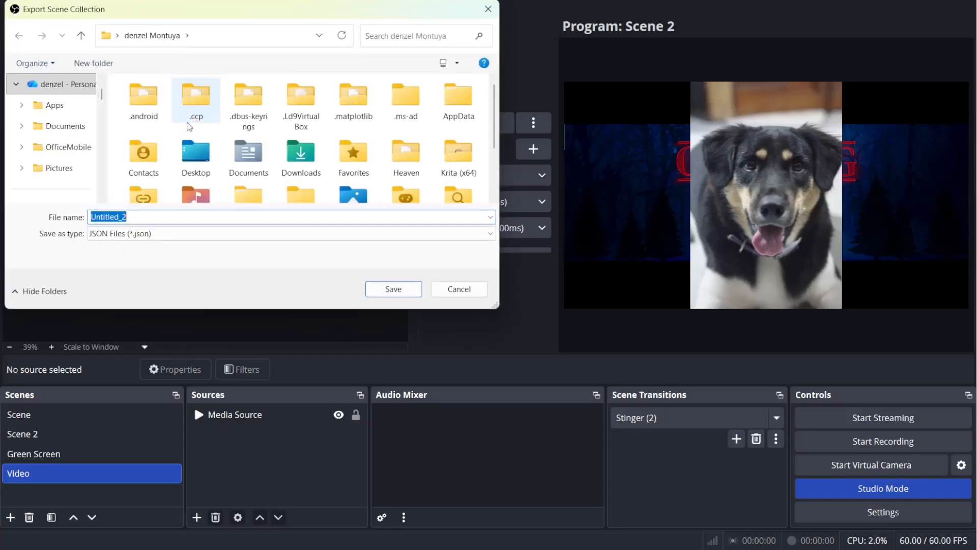
pyautogui.scroll(-5, 28, 141)
pyautogui.click(60, 148)
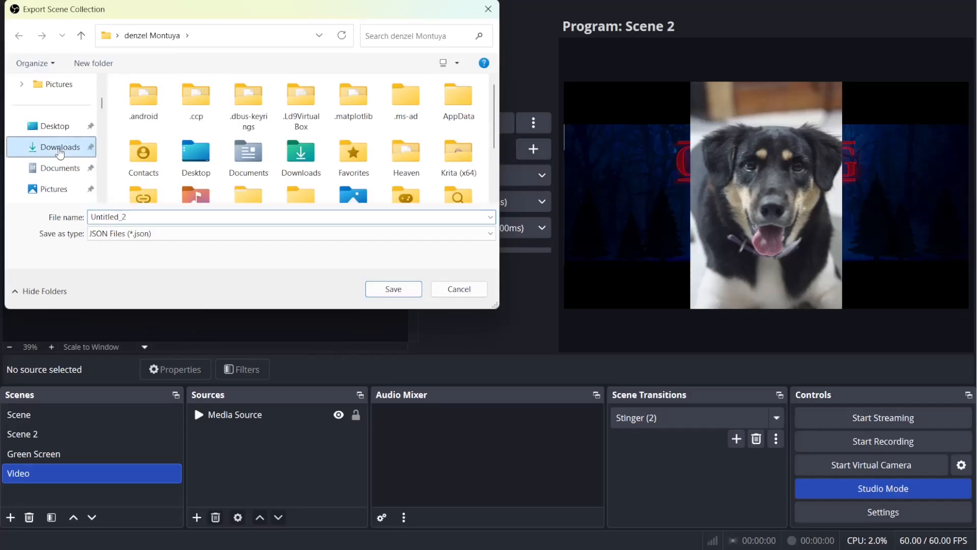
pyautogui.doubleClick(142, 219)
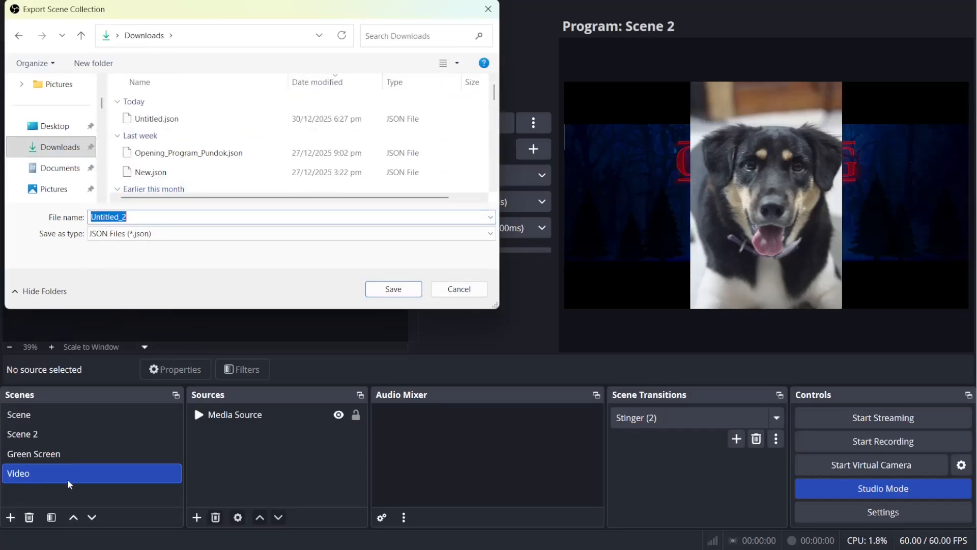
pyautogui.doubleClick(133, 216)
pyautogui.write('T')
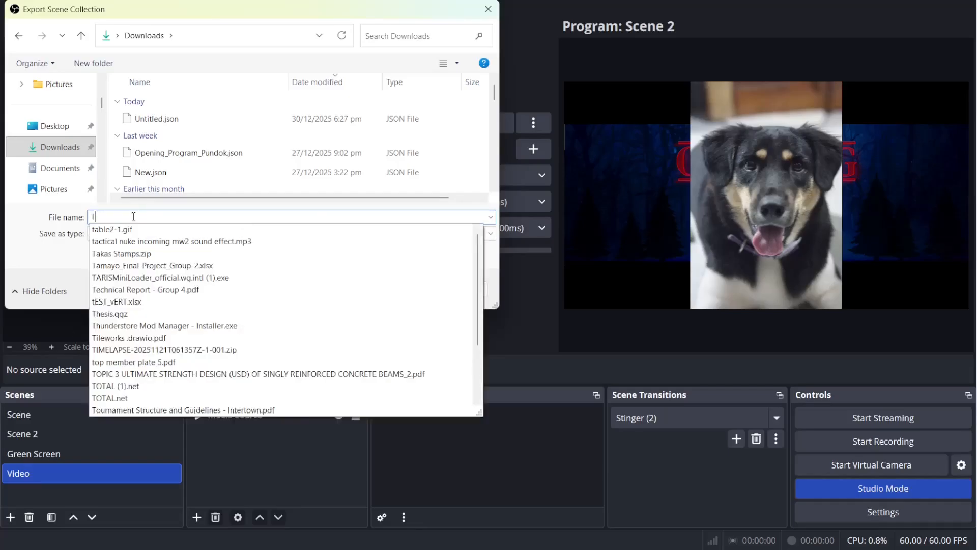
pyautogui.write('ransfer ')
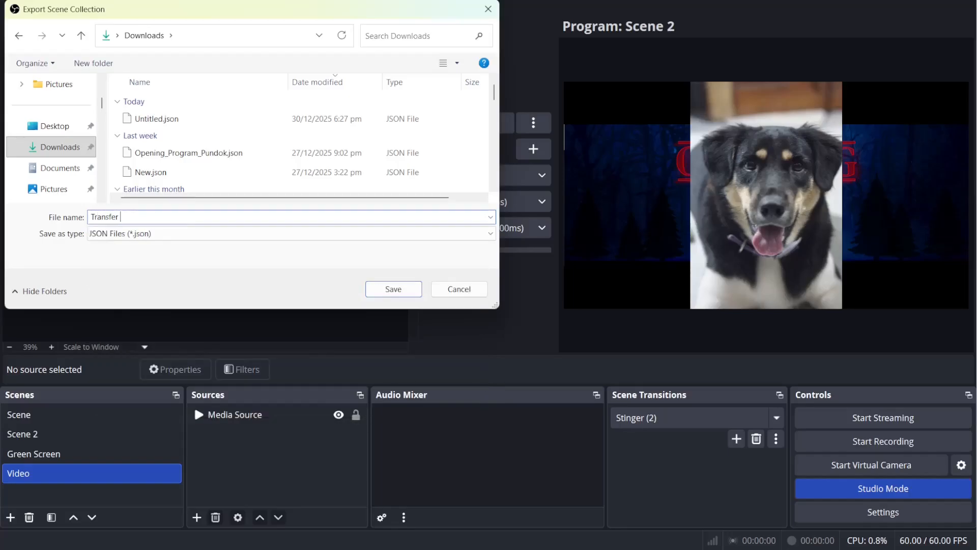
pyautogui.write('Setup')
pyautogui.click(391, 294)
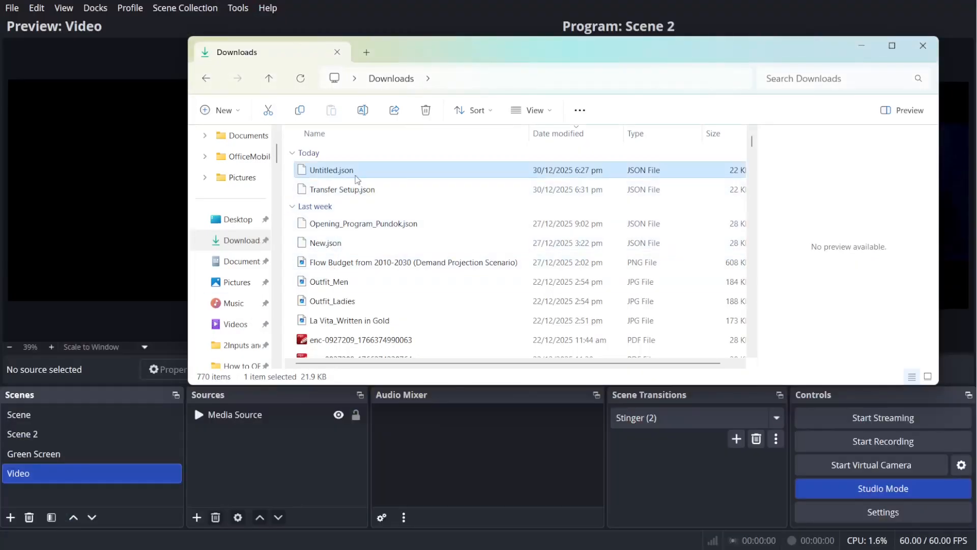
# Check the exported Transfer Setup.json file in the Downloads folder in File Explorer, then minimise the window
pyautogui.click(344, 193)
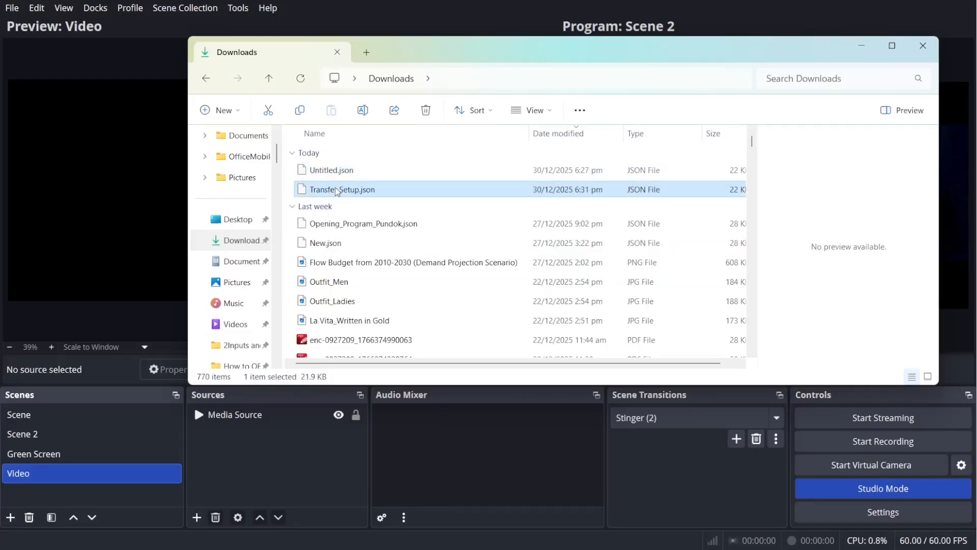
pyautogui.moveTo(825, 52); pyautogui.dragTo(811, 91)
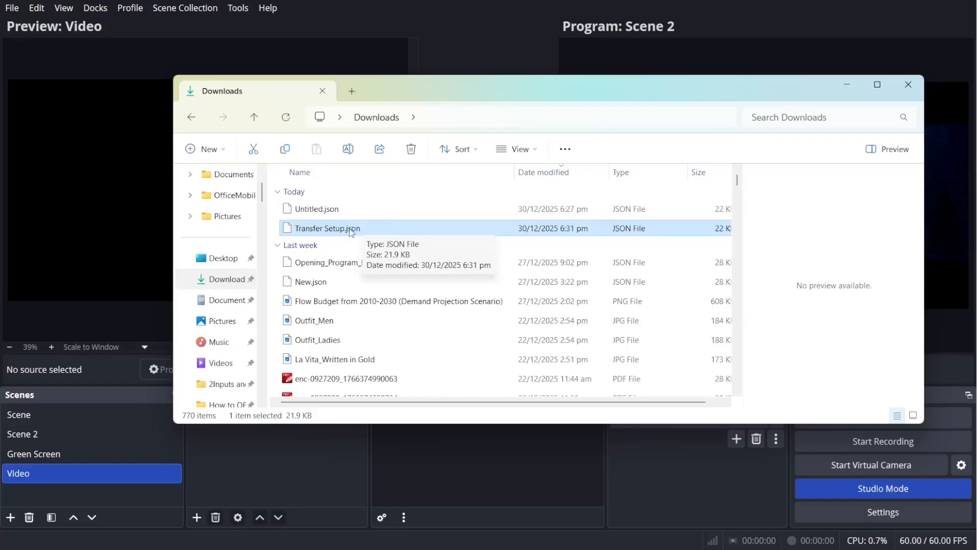
pyautogui.click(847, 85)
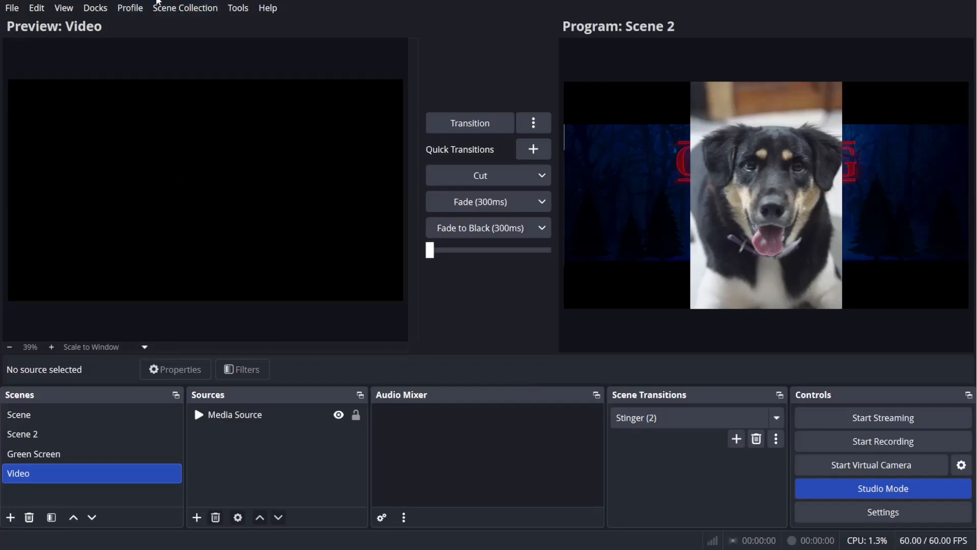
# Start a scene collection import and choose Transfer Setup.json from the Downloads folder as the collection path
pyautogui.click(184, 9)
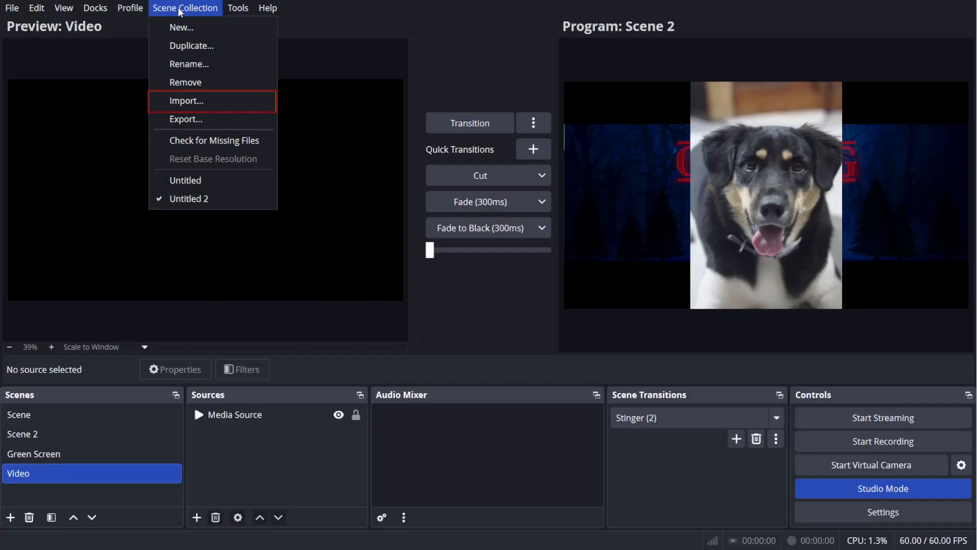
pyautogui.click(184, 101)
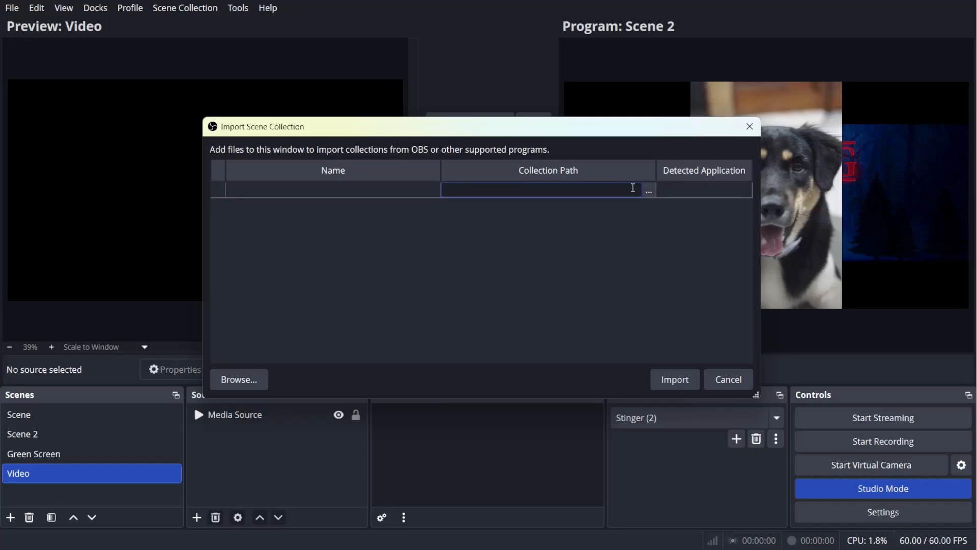
pyautogui.click(649, 194)
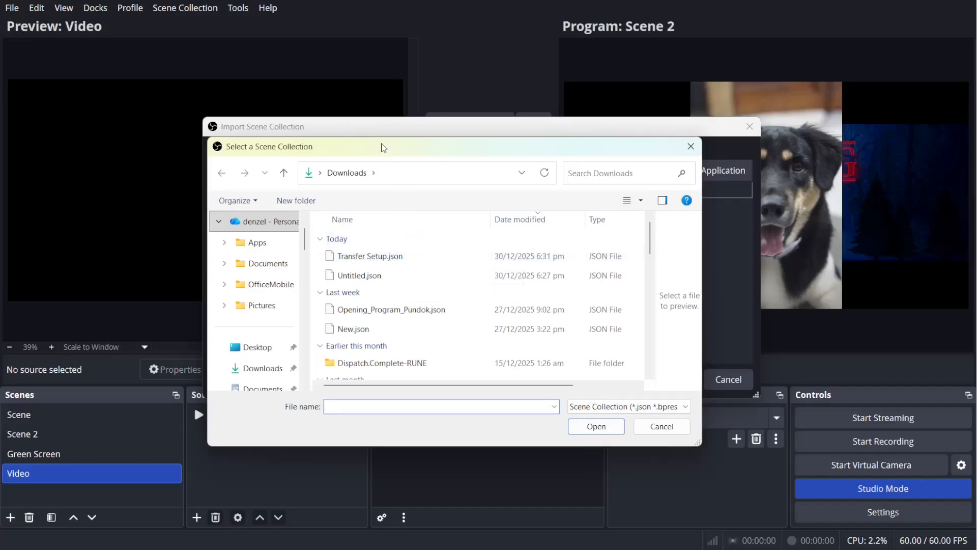
pyautogui.moveTo(382, 146); pyautogui.dragTo(372, 100)
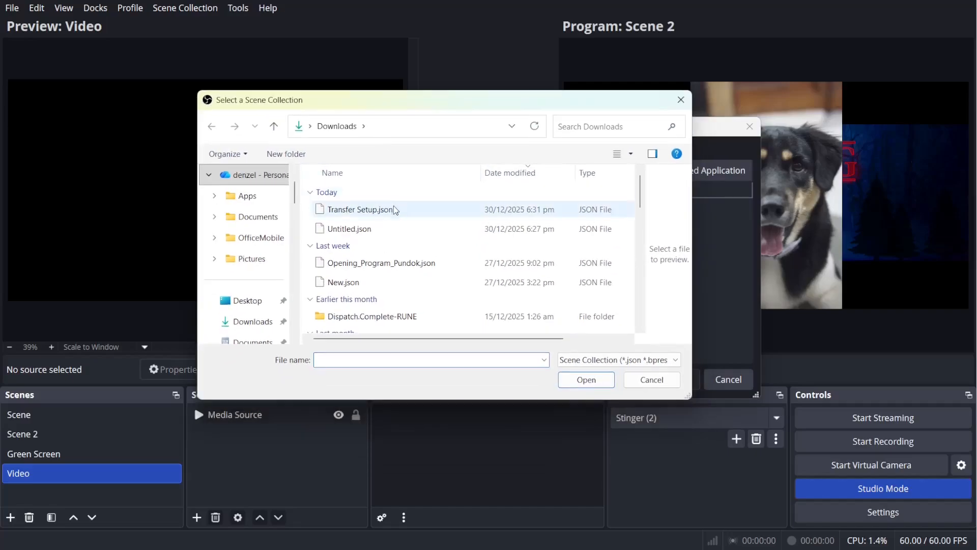
pyautogui.click(364, 210)
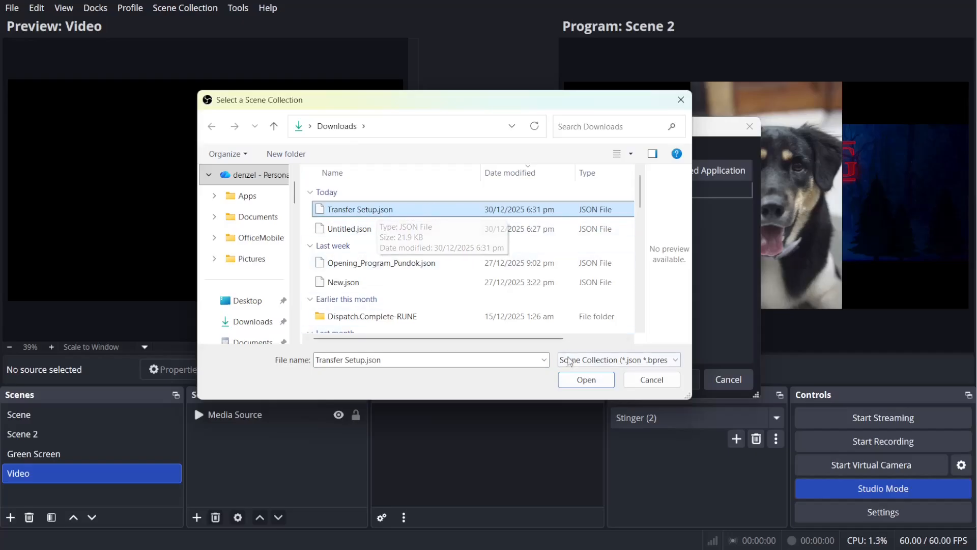
pyautogui.click(578, 379)
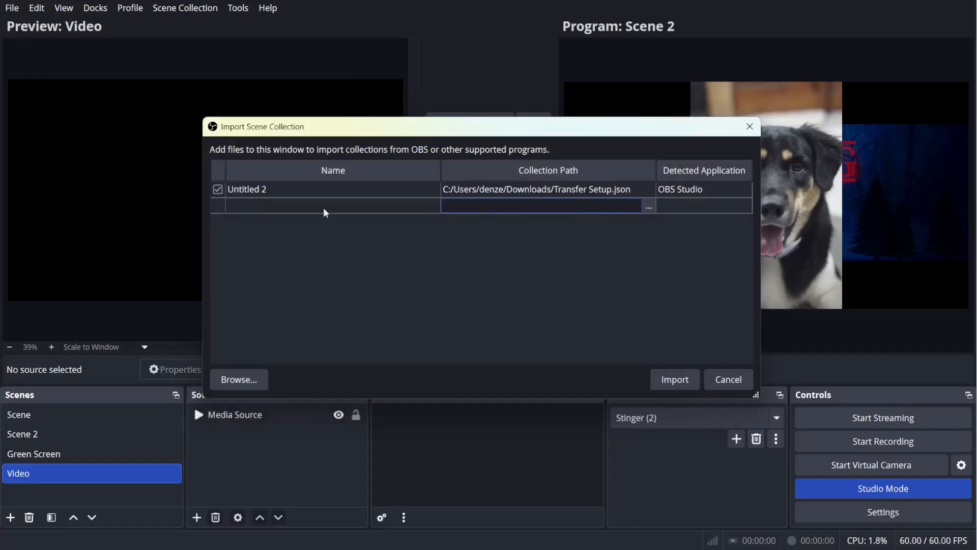
# Name the collection in the import list Transfer and import it
pyautogui.doubleClick(277, 191)
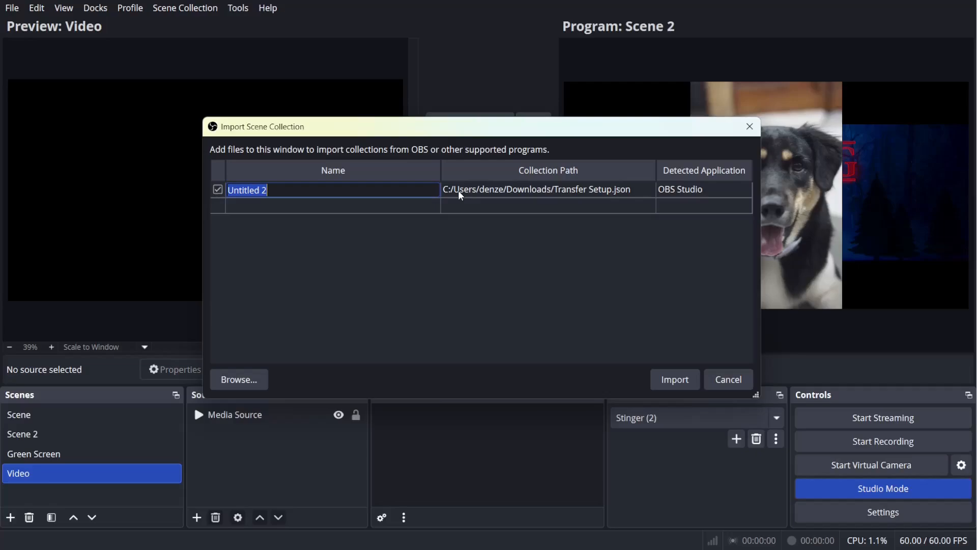
pyautogui.write('Transfer')
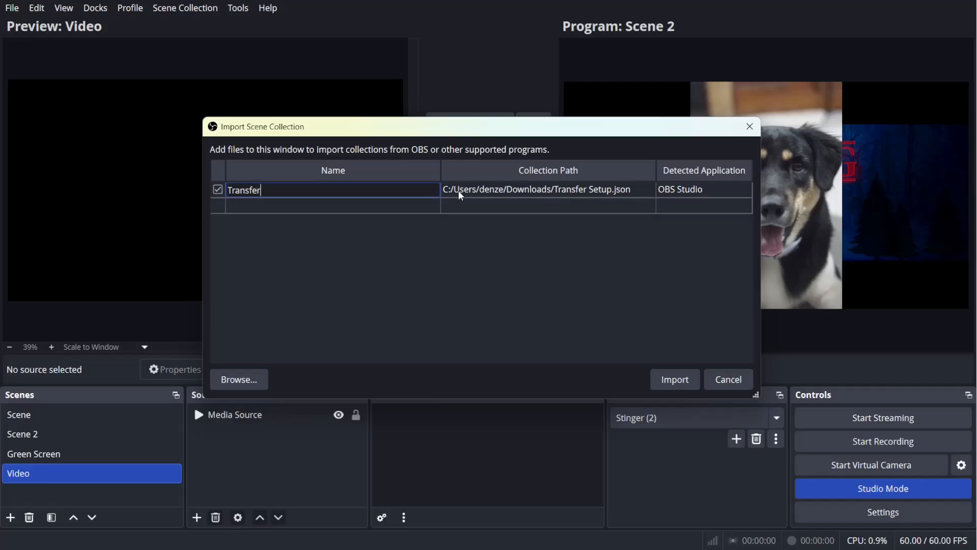
pyautogui.doubleClick(368, 190)
pyautogui.click(366, 187)
pyautogui.click(679, 377)
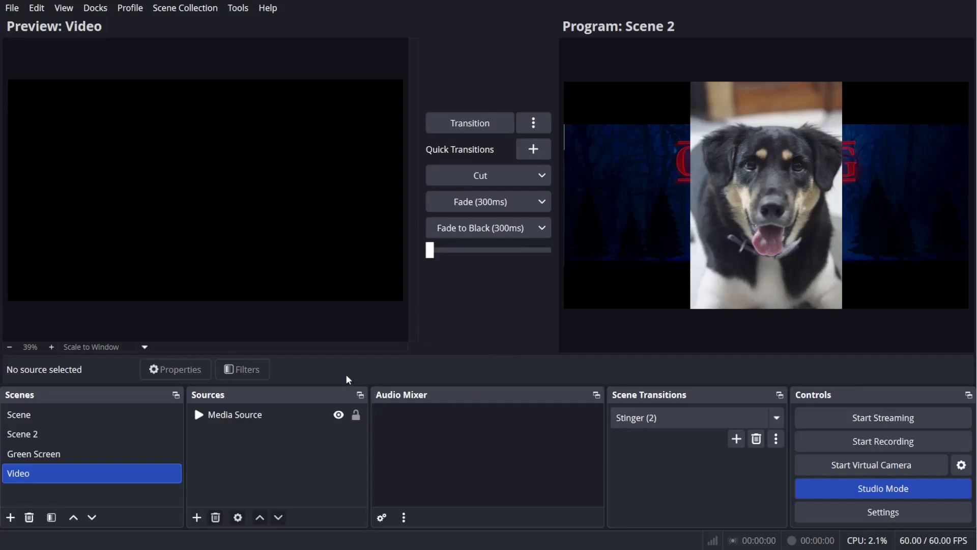
# Switch the active scene collection to Transfer
pyautogui.click(203, 11)
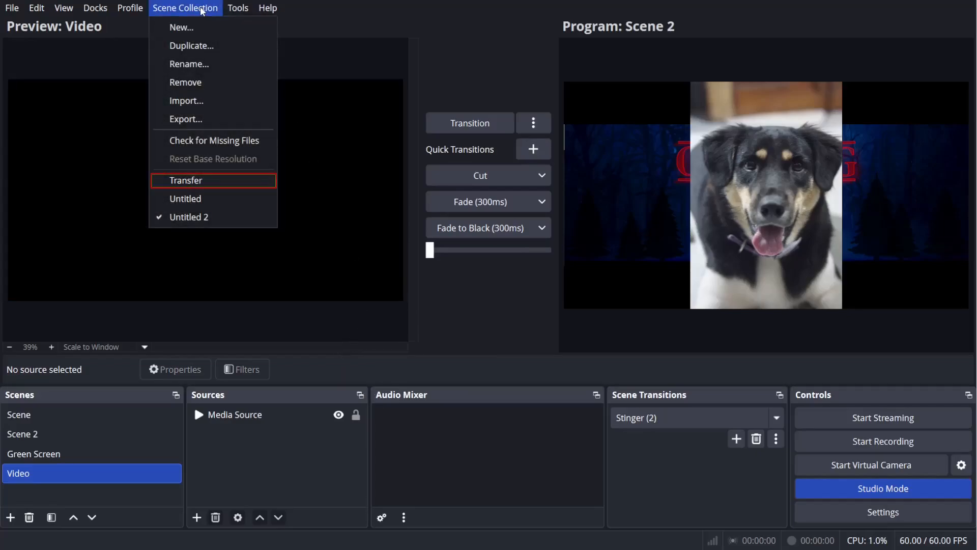
pyautogui.click(188, 180)
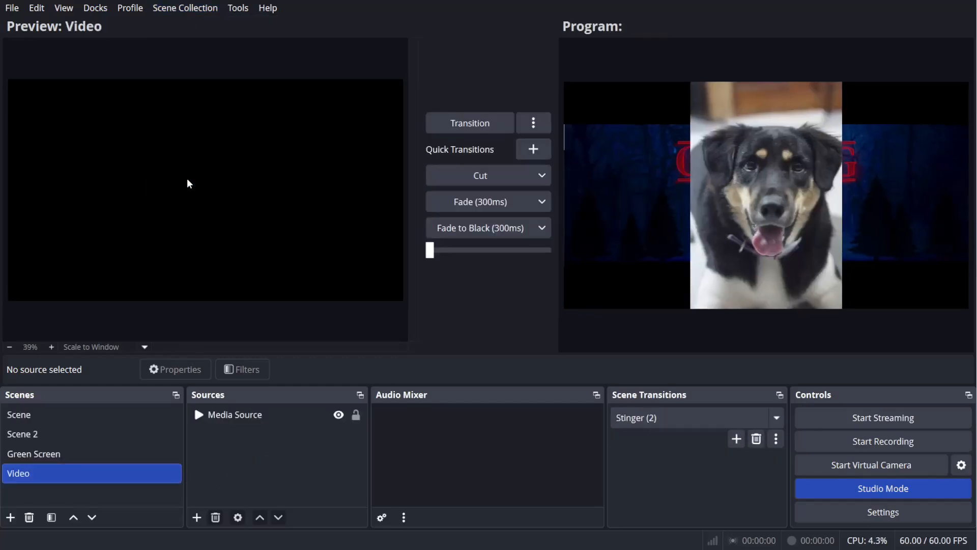